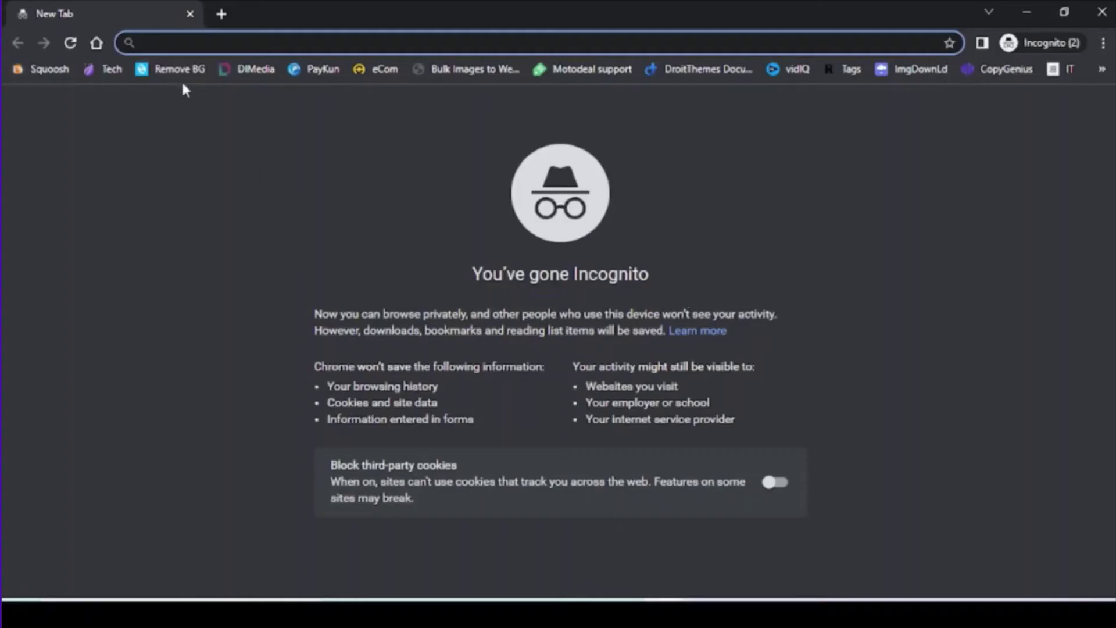
type("w")
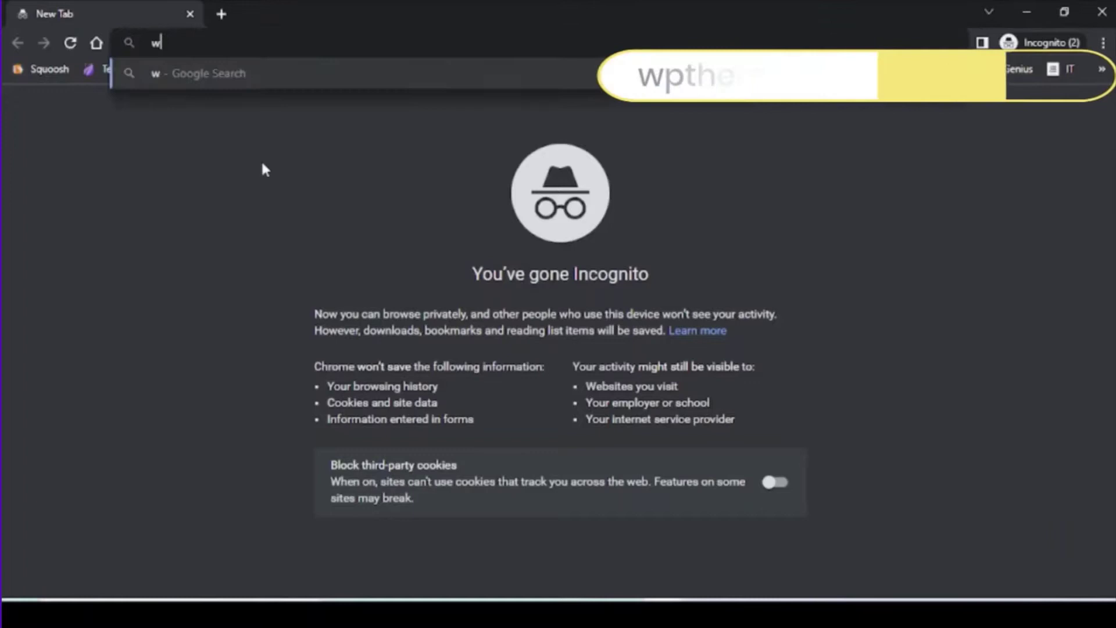
type("ptheme")
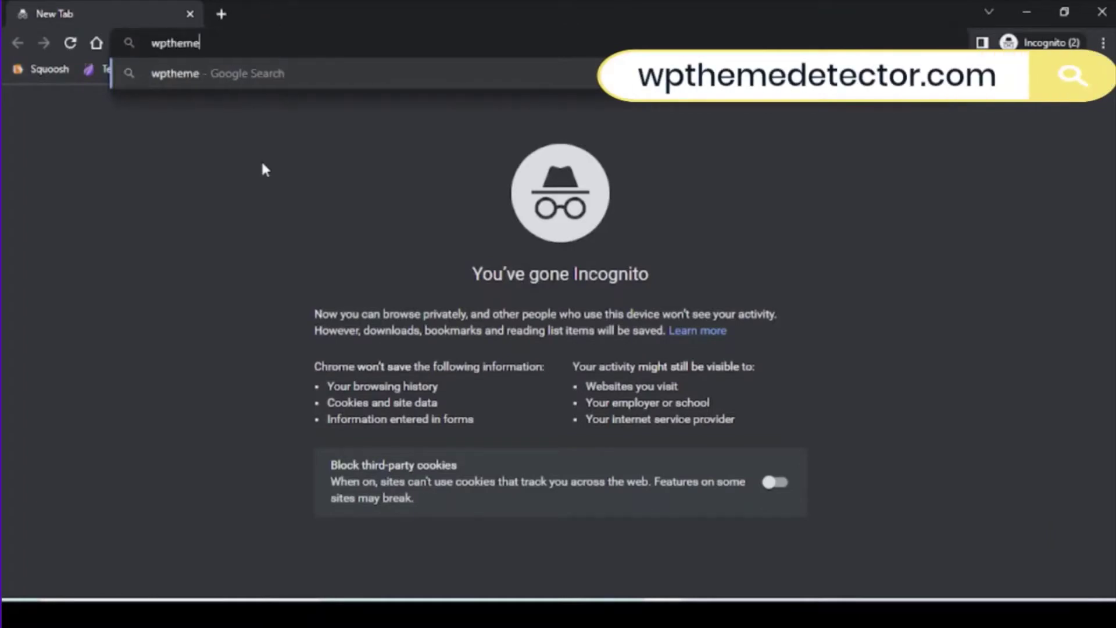
type("detecto")
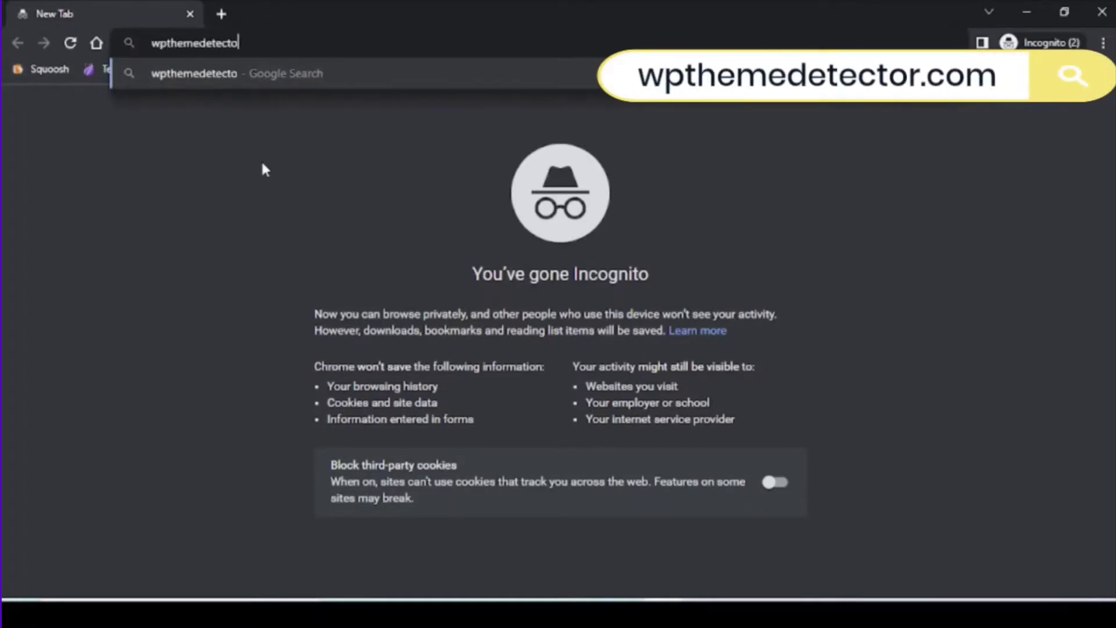
type("r.com")
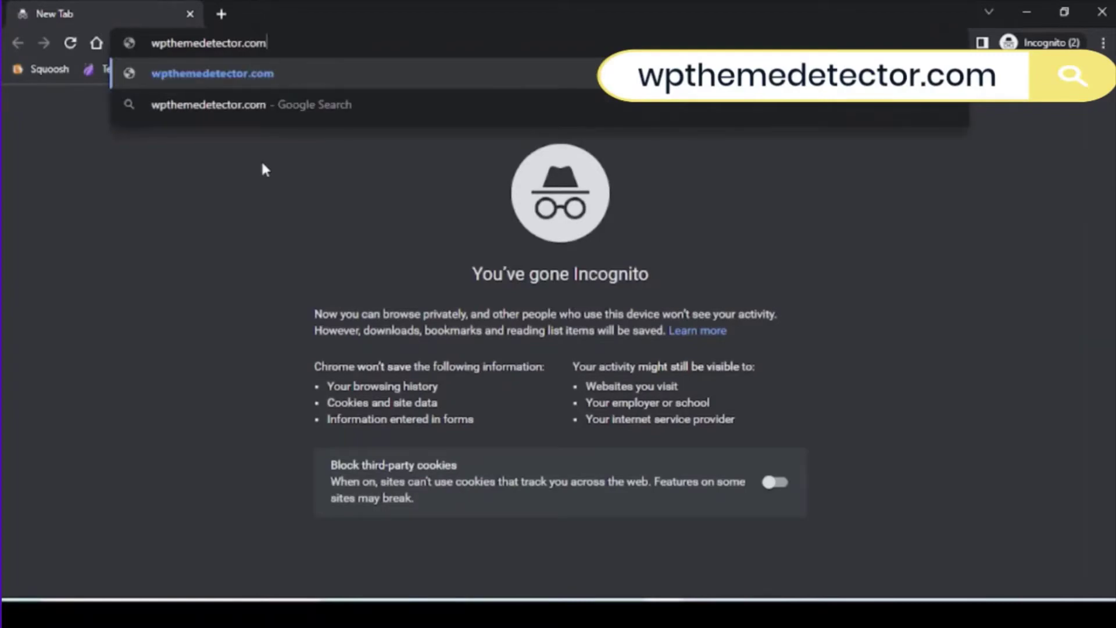
Step: Load wpthemedetector.com, accept the cookie notice, and check theskillwill.com's theme
key("Return")
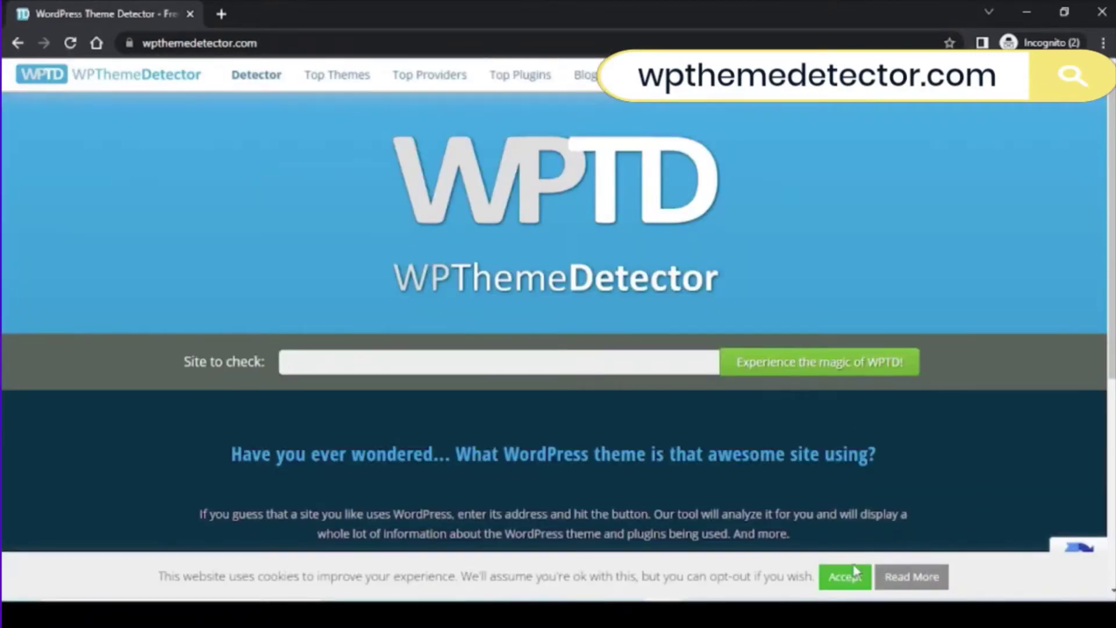
left_click(853, 574)
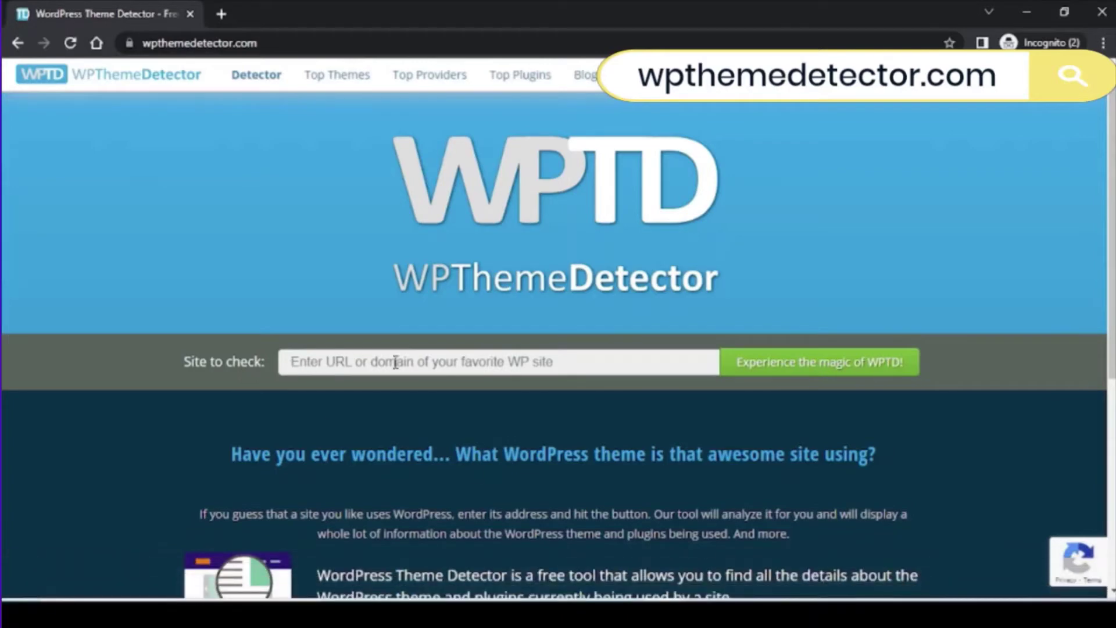
left_click(572, 361)
type("theskillwill.com")
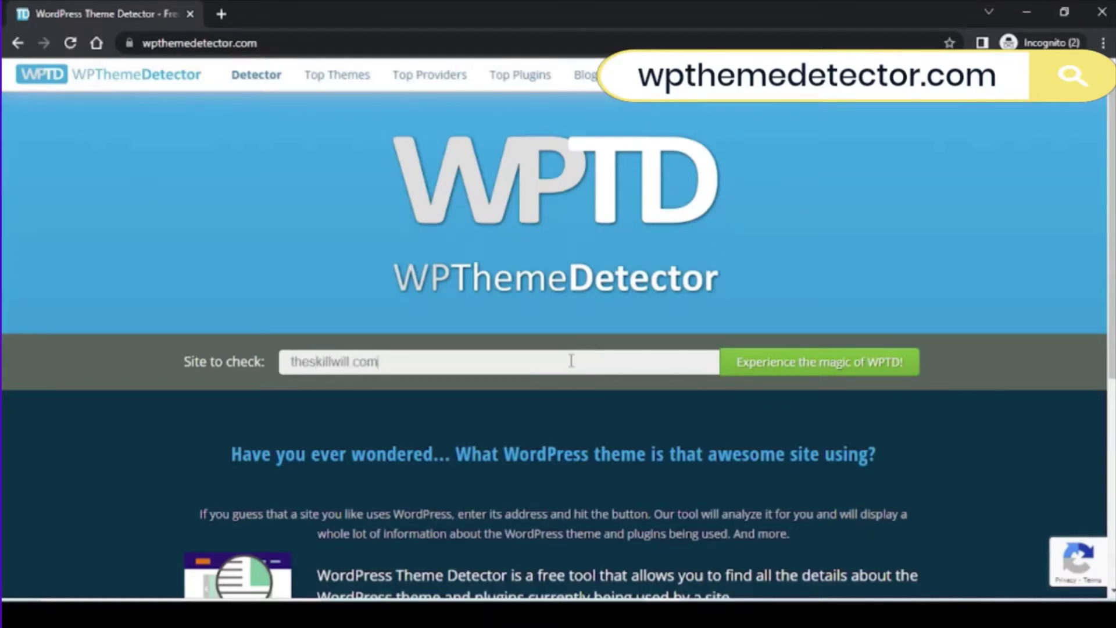
key("Return")
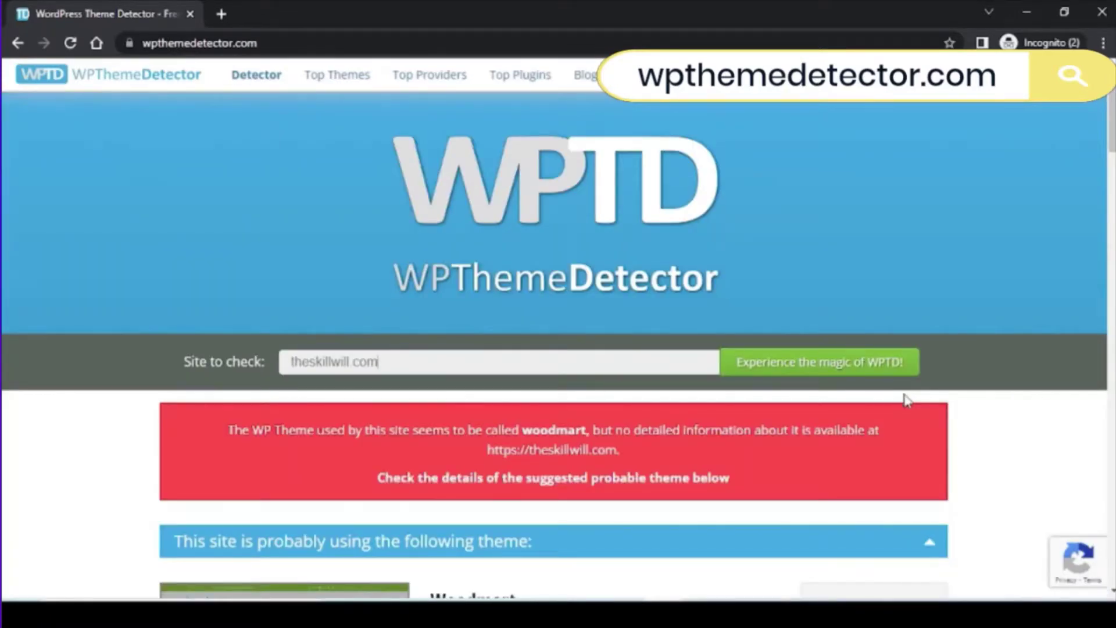
scroll(905, 399, "down", 1)
scroll(917, 392, "down", 1)
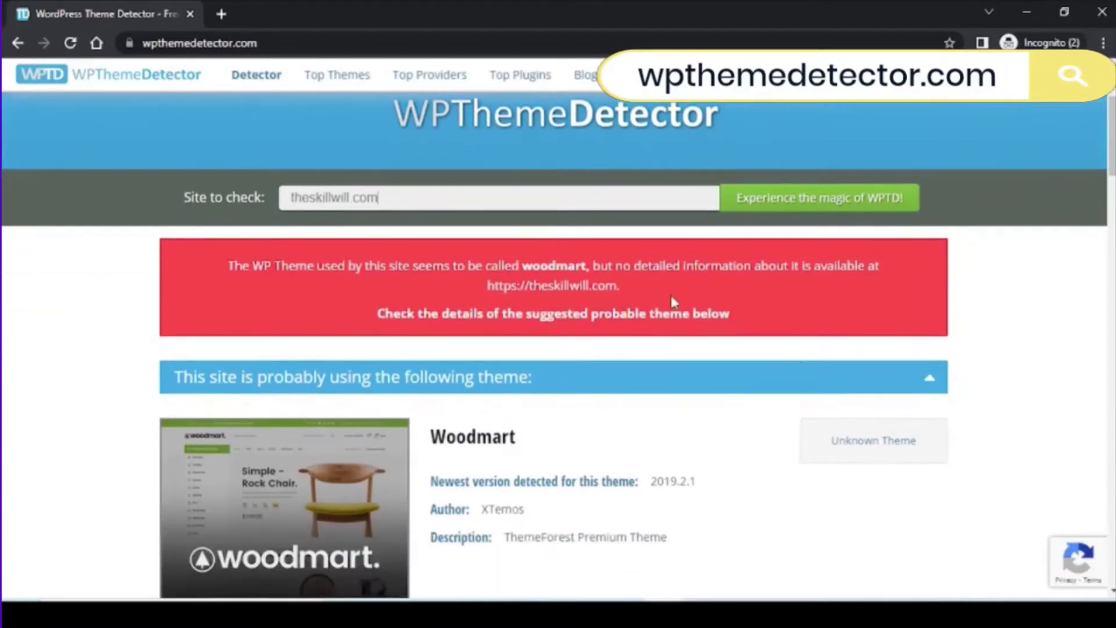
scroll(743, 341, "down", 2)
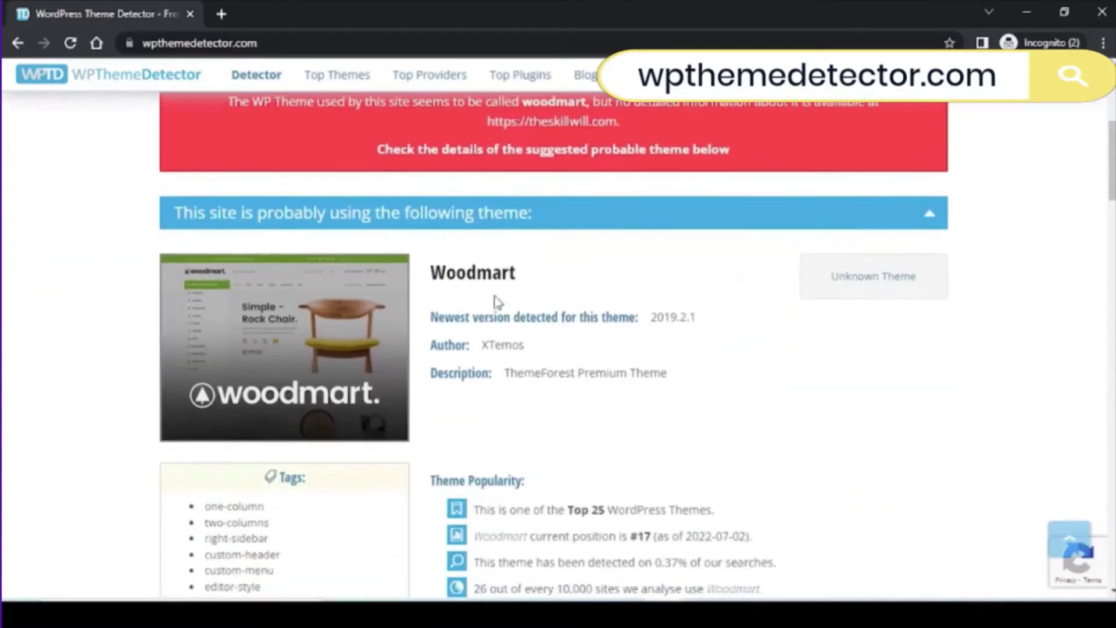
scroll(682, 392, "down", 1)
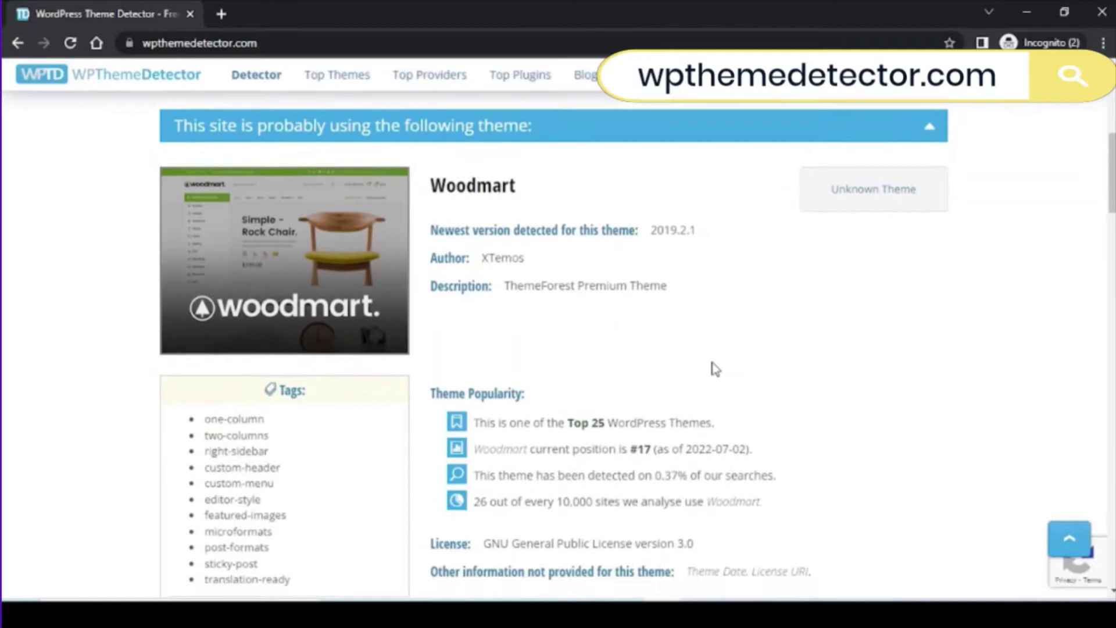
scroll(713, 369, "down", 2)
scroll(712, 369, "down", 2)
scroll(713, 369, "down", 1)
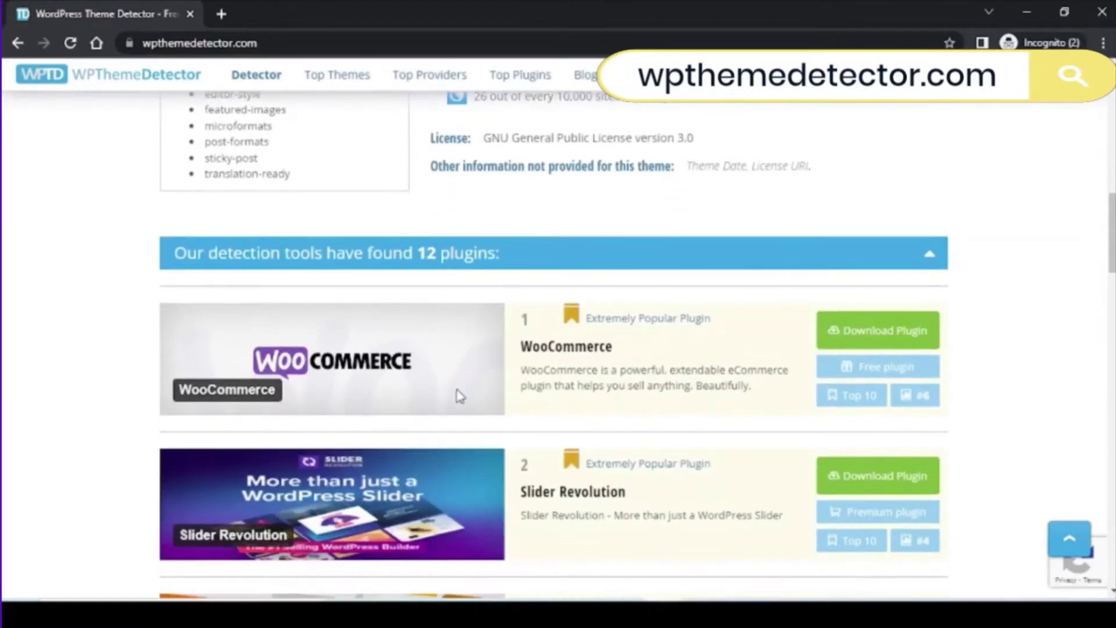
scroll(437, 397, "down", 1)
scroll(410, 439, "down", 1)
scroll(419, 432, "down", 1)
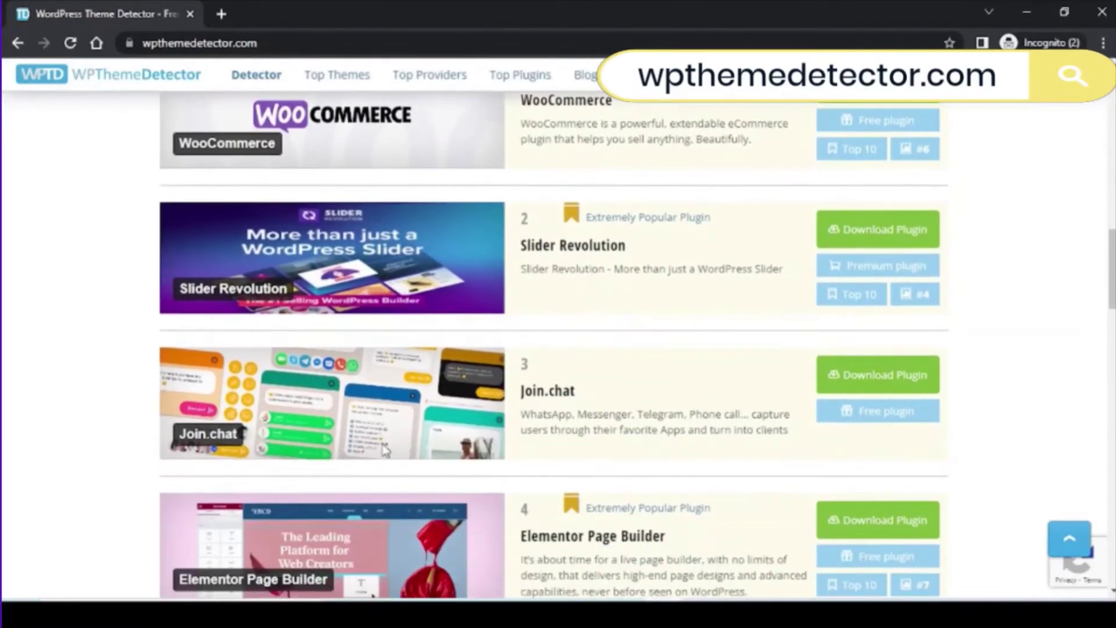
scroll(381, 467, "down", 1)
scroll(401, 448, "down", 1)
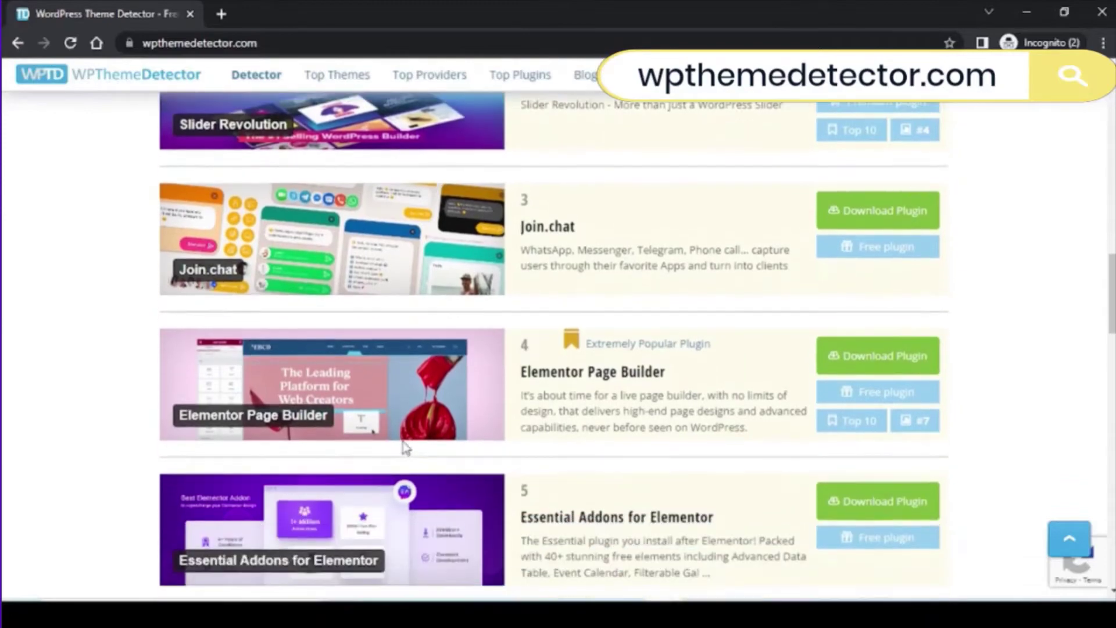
scroll(402, 447, "down", 2)
scroll(401, 448, "down", 1)
scroll(403, 447, "down", 1)
scroll(404, 447, "down", 2)
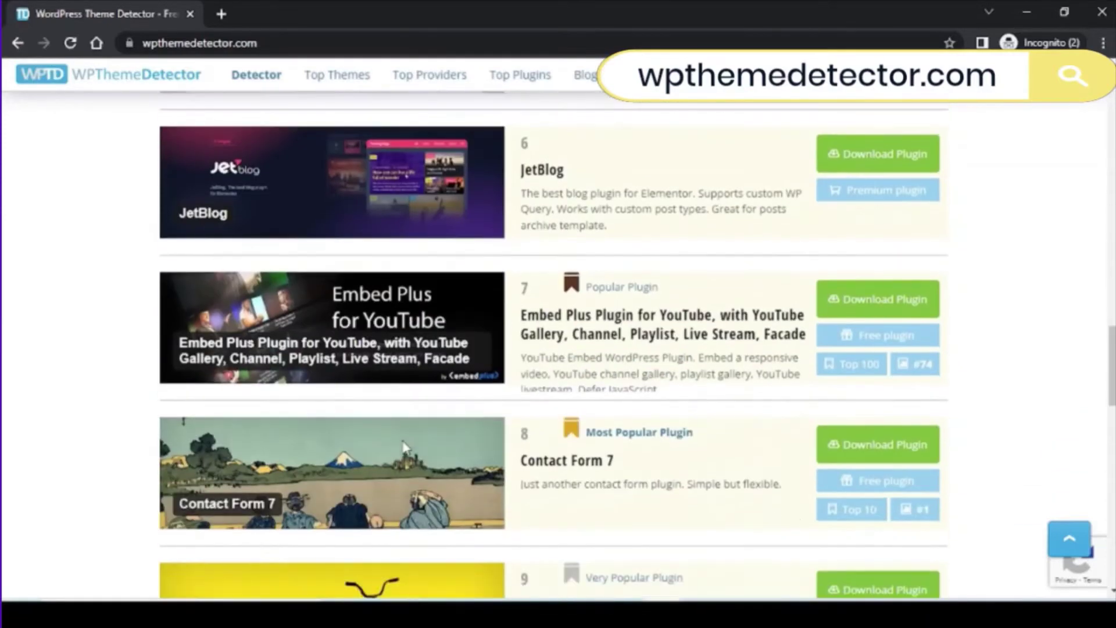
scroll(404, 448, "up", 5)
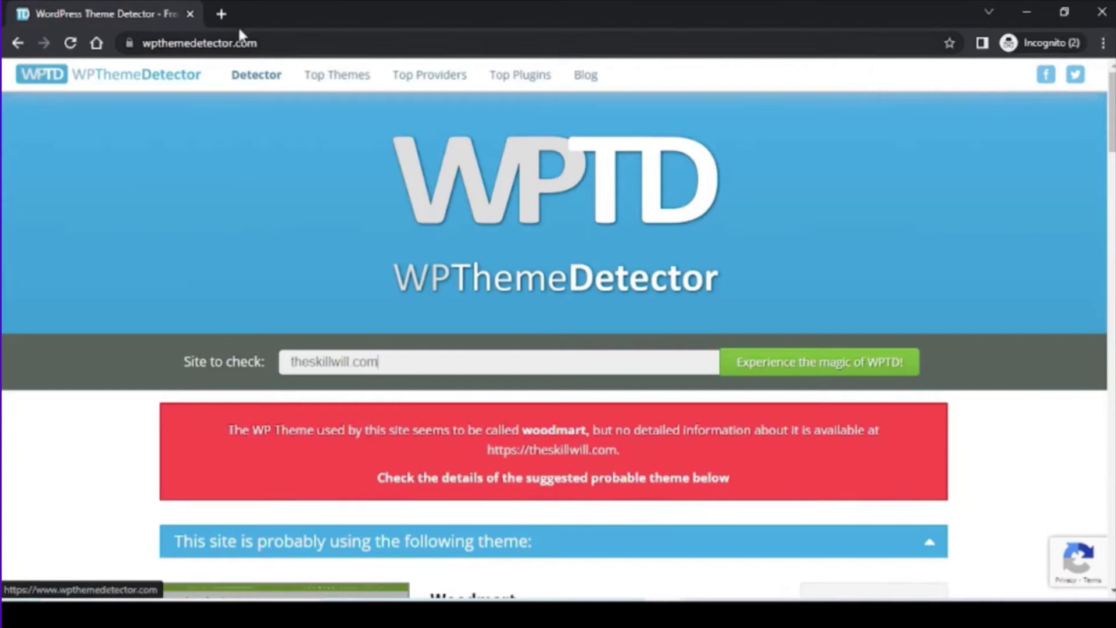
Step: Open isitwp.com in a new tab and select its website URL field
left_click(223, 14)
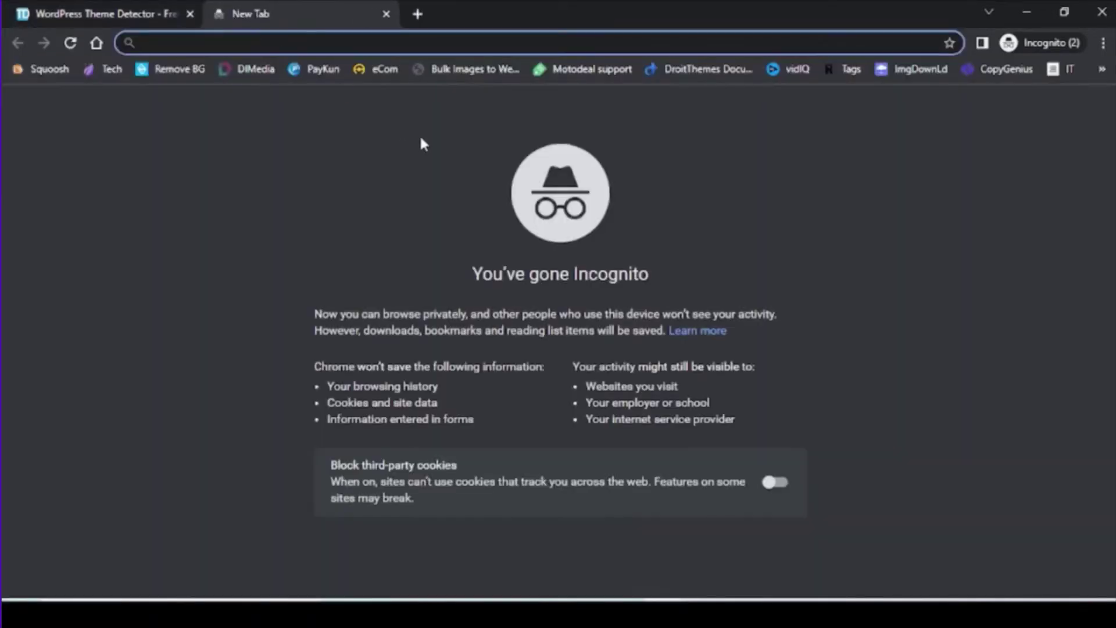
type("isit")
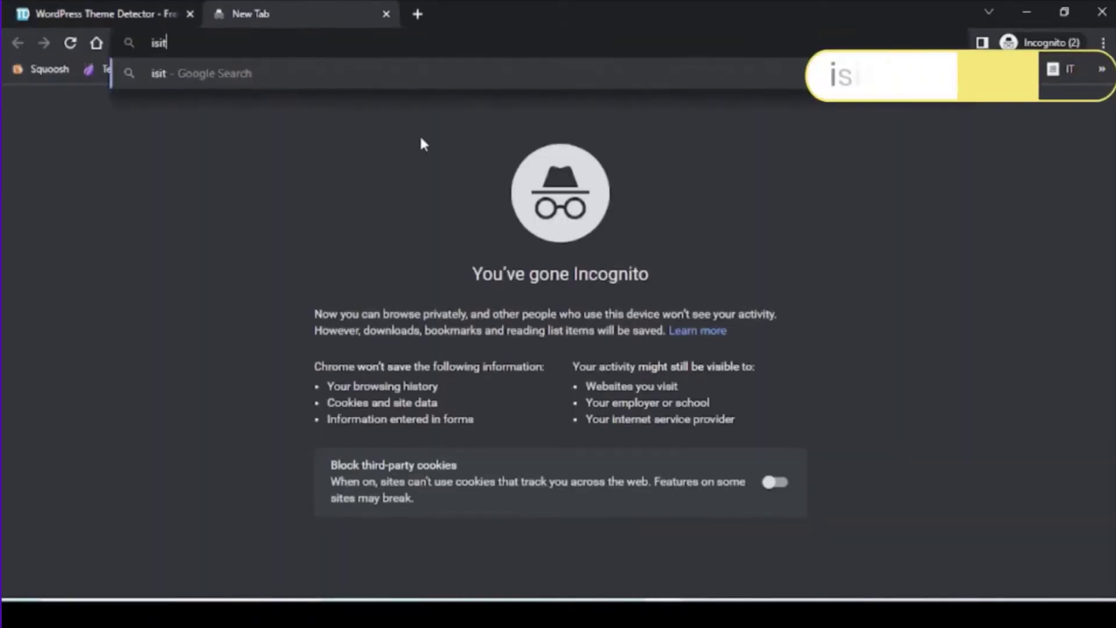
type("wp.co")
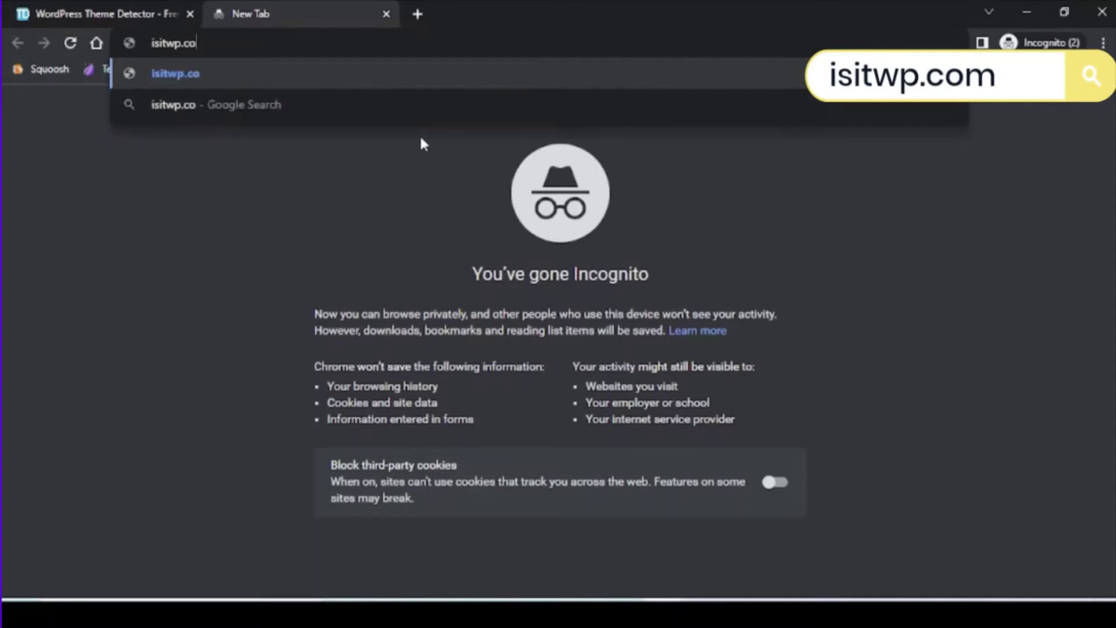
type("m")
key("Return")
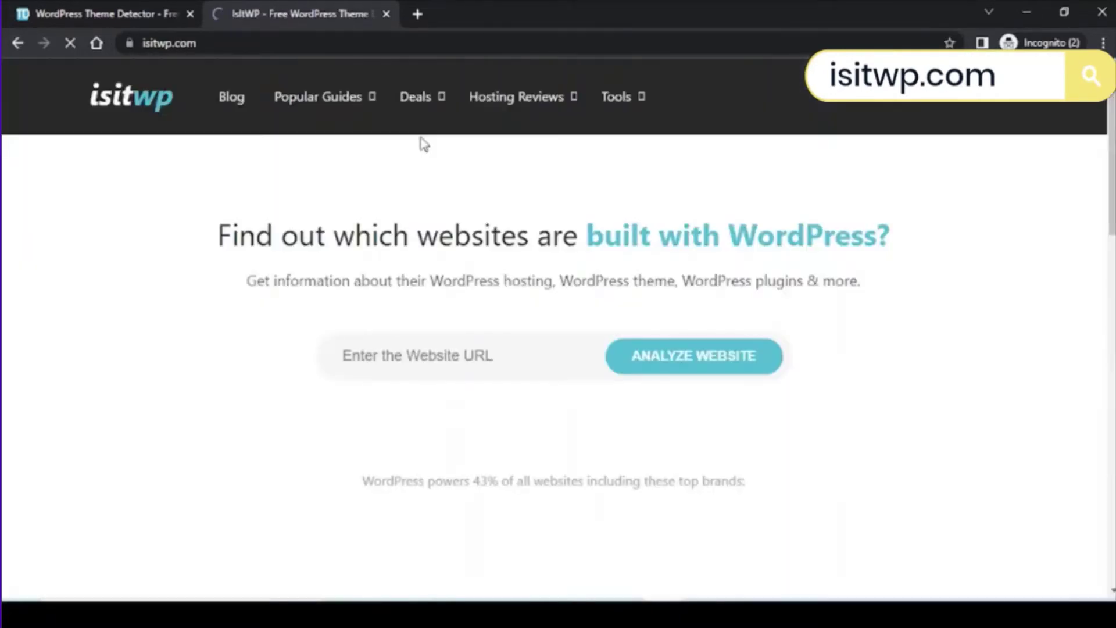
left_click(398, 355)
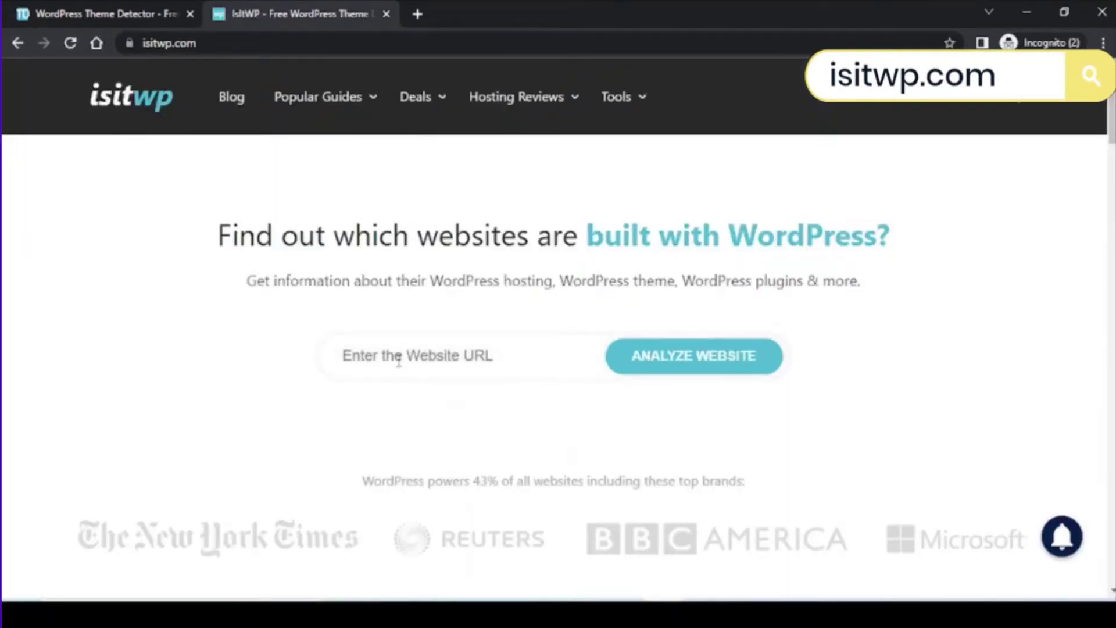
type("th")
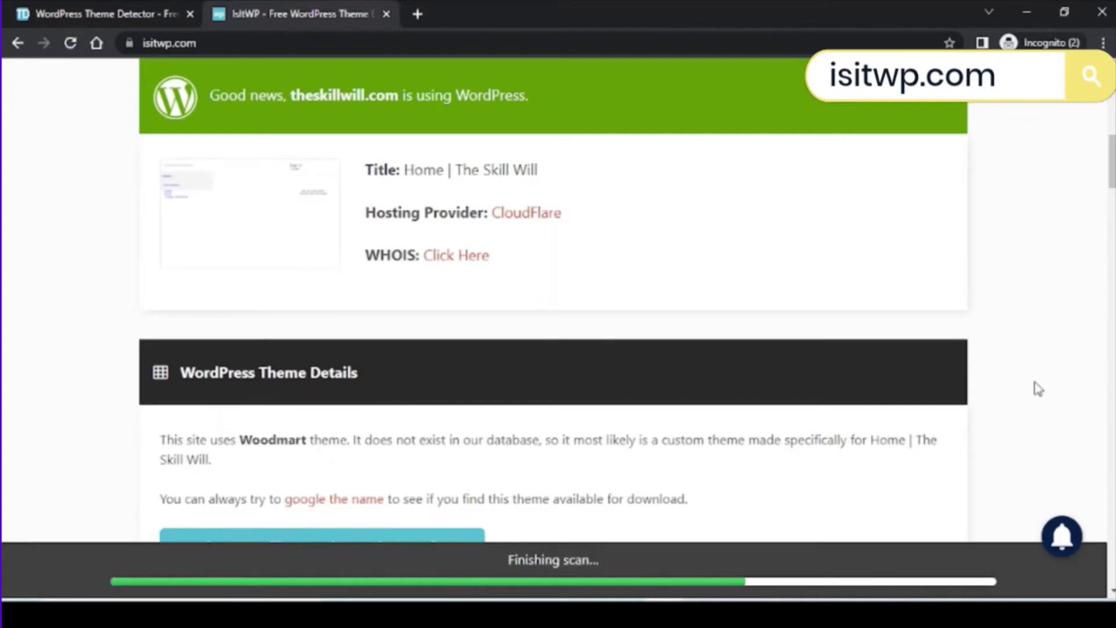
scroll(1038, 390, "down", 3)
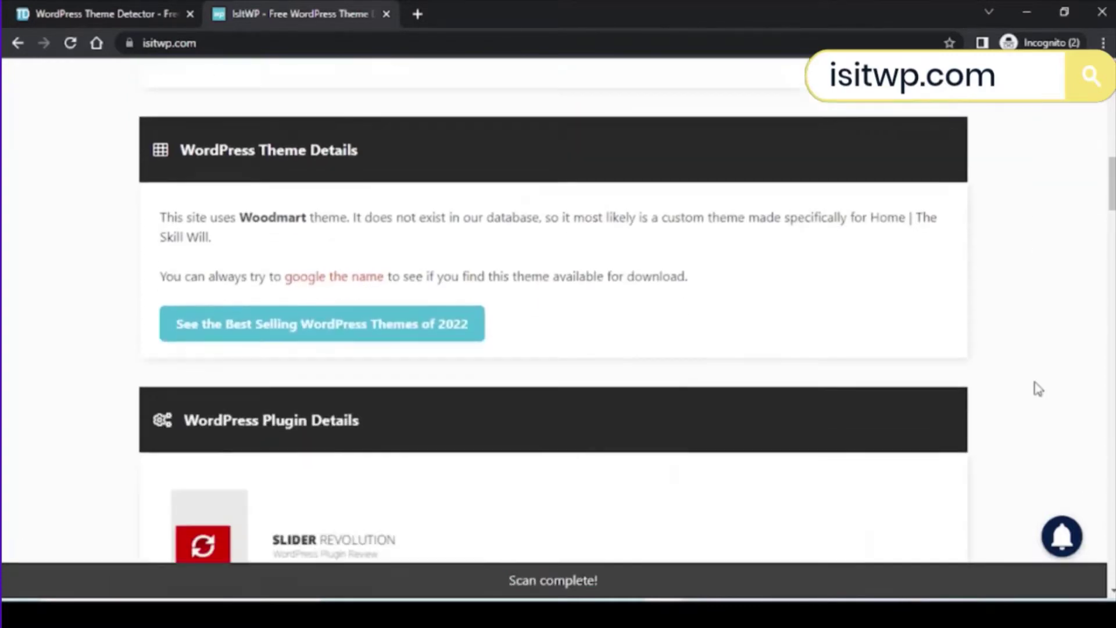
scroll(1038, 389, "up", 2)
scroll(1038, 389, "up", 2)
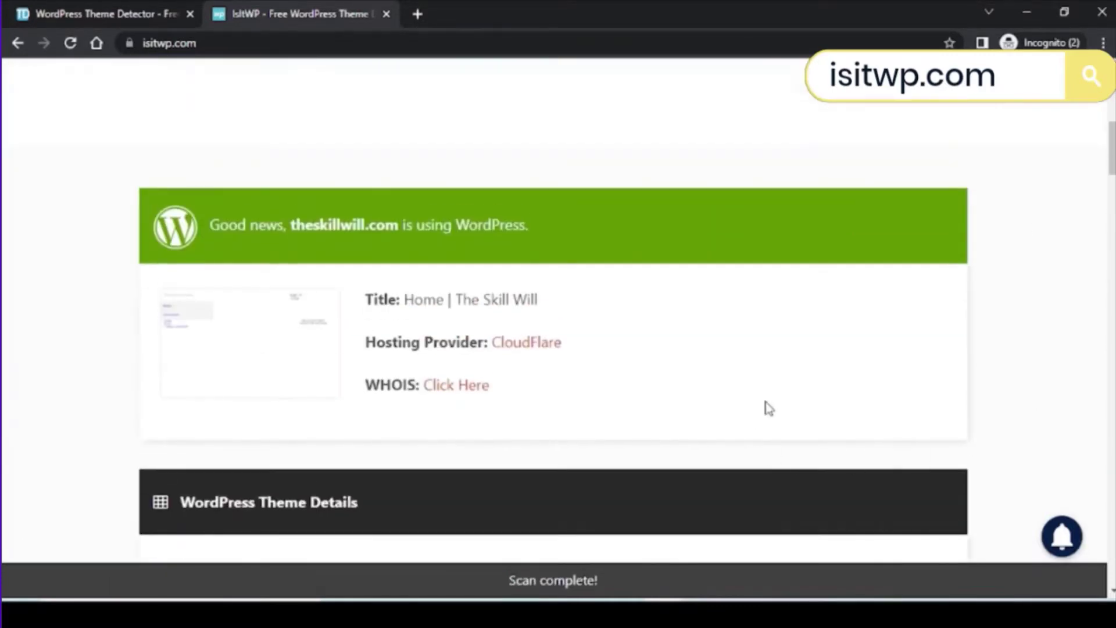
scroll(815, 392, "up", 1)
scroll(817, 394, "up", 4)
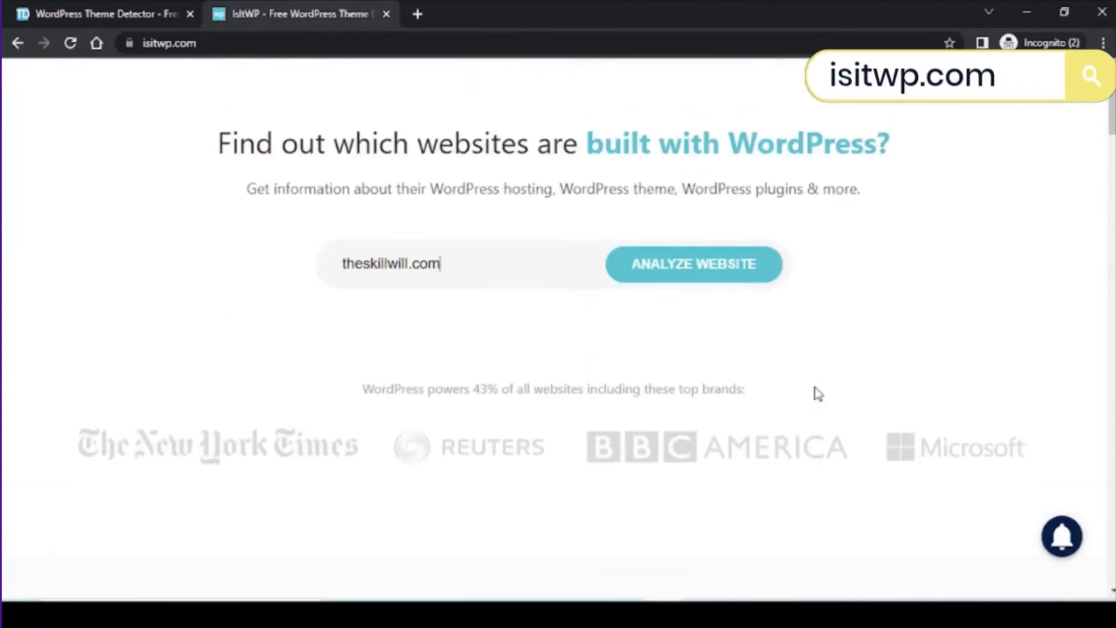
scroll(816, 392, "up", 1)
scroll(882, 390, "down", 2)
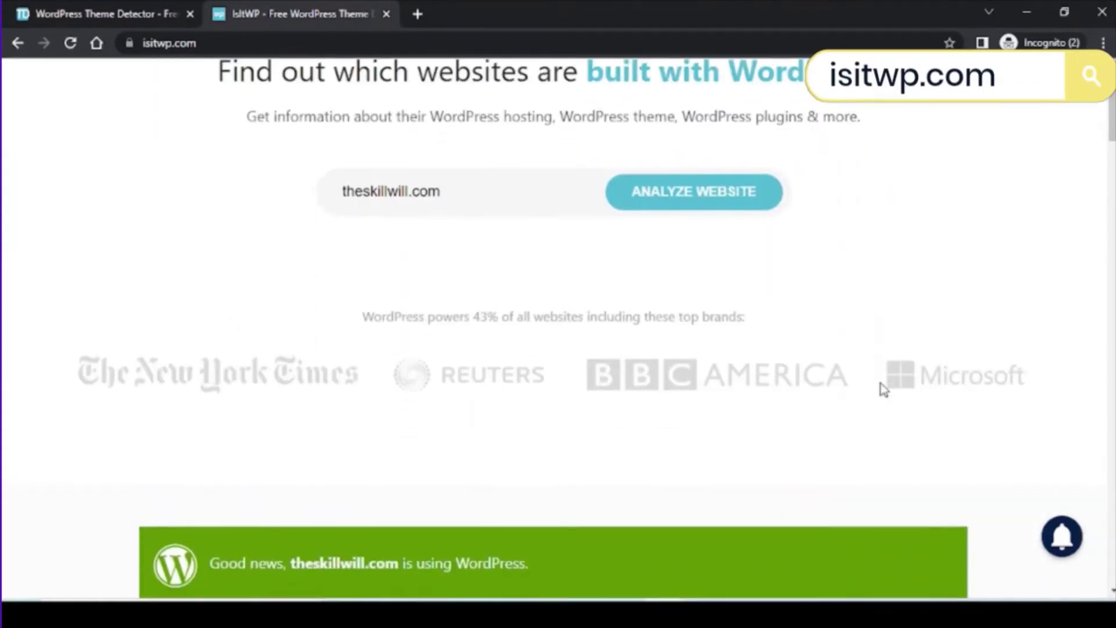
scroll(883, 389, "down", 2)
scroll(883, 390, "down", 2)
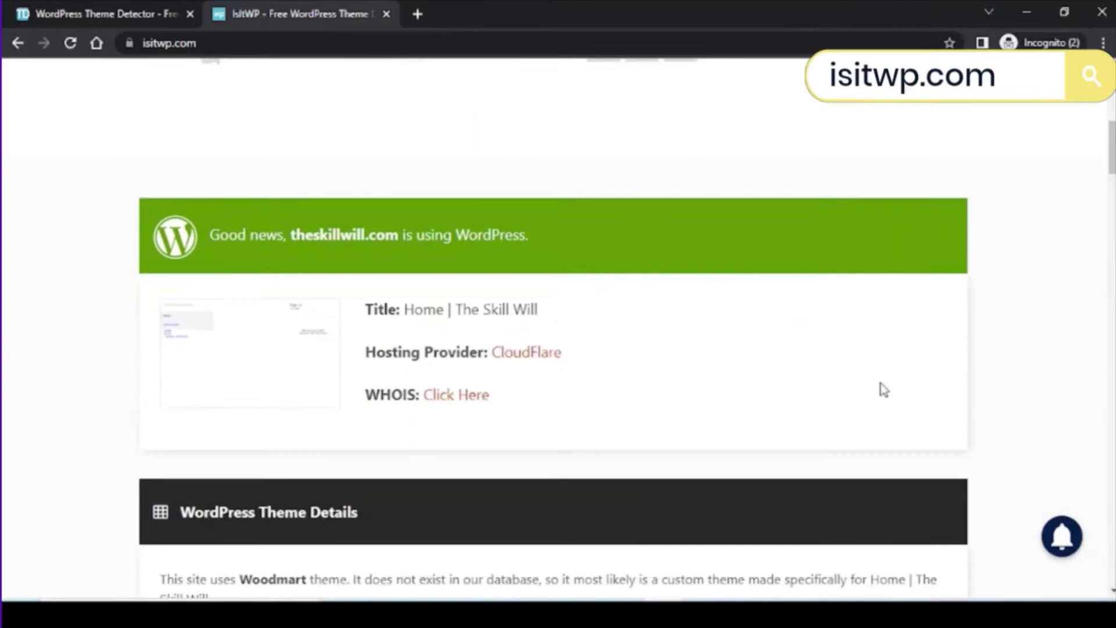
scroll(883, 389, "down", 2)
scroll(883, 389, "down", 1)
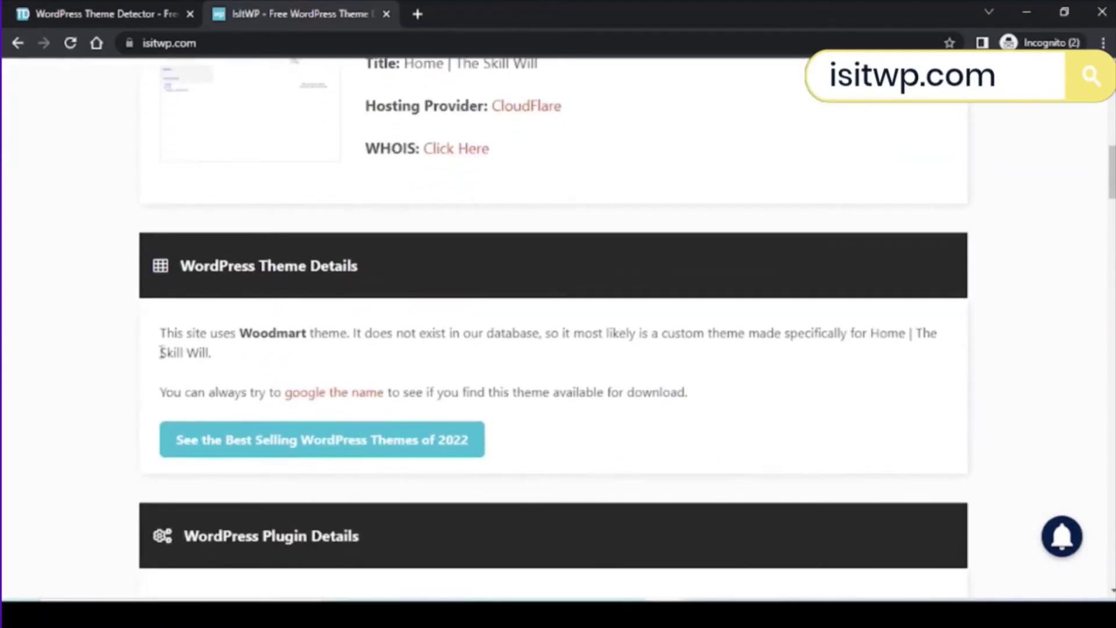
left_click_drag(240, 332, 352, 333)
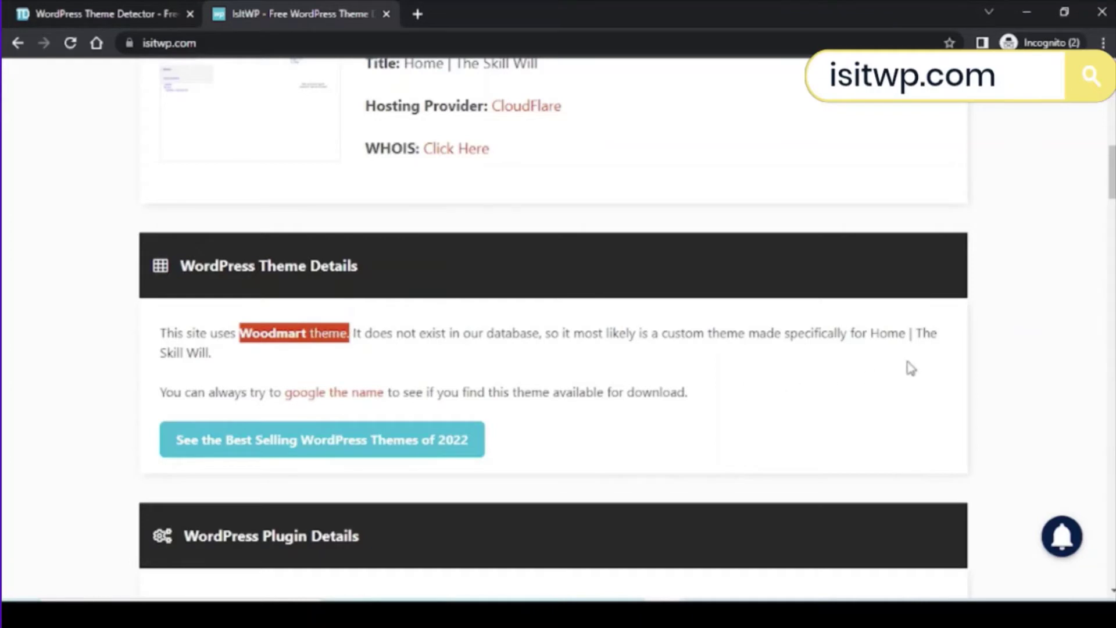
scroll(910, 369, "down", 2)
scroll(907, 369, "down", 2)
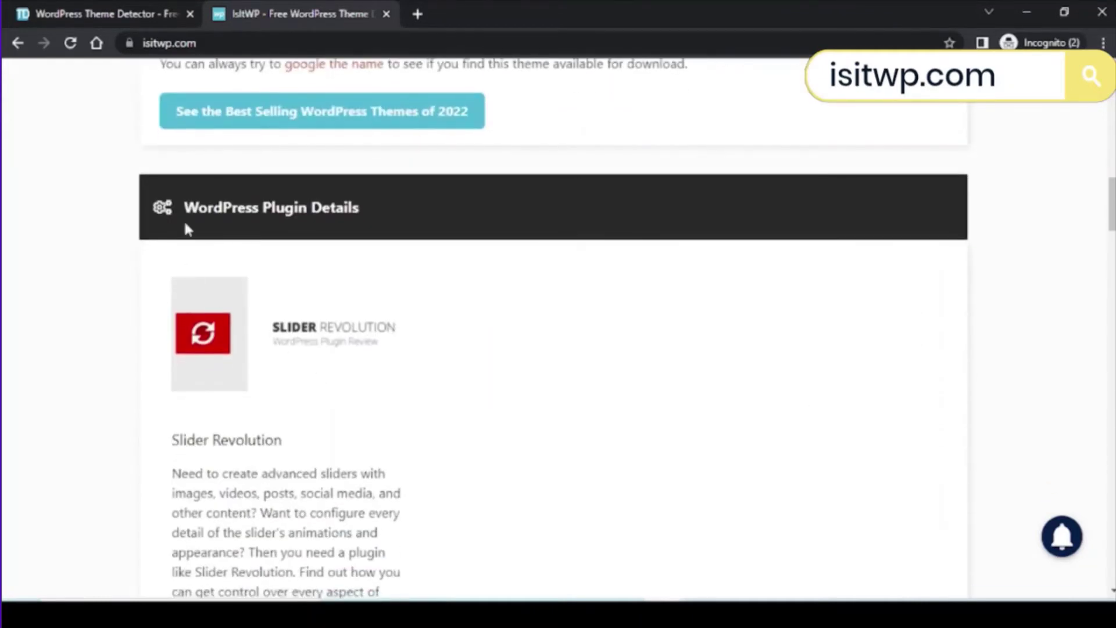
left_click_drag(181, 207, 379, 220)
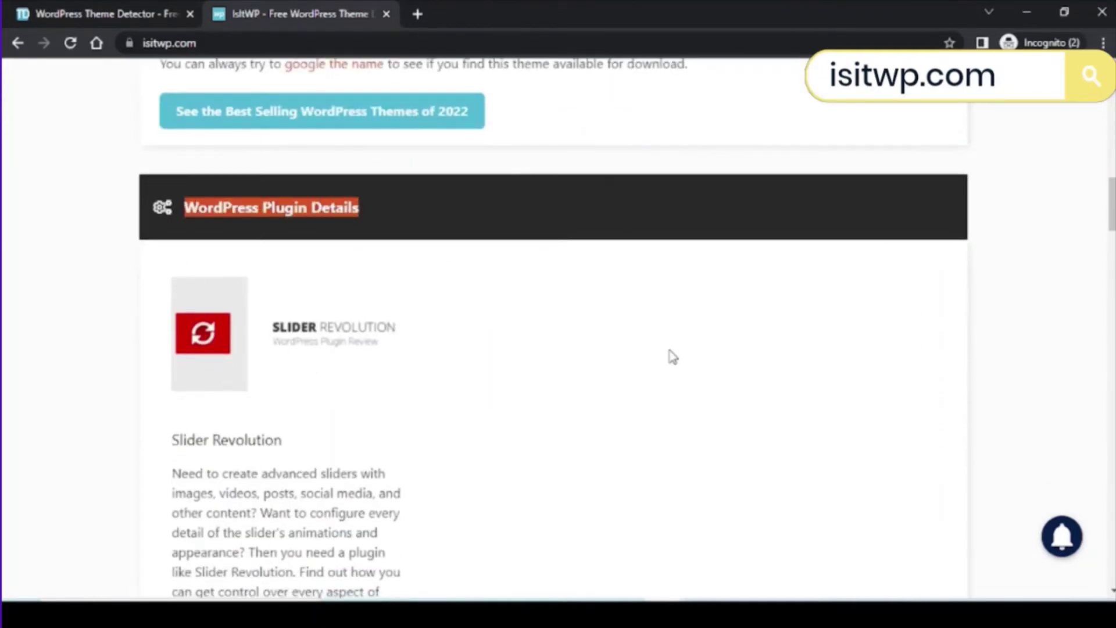
left_click(672, 357)
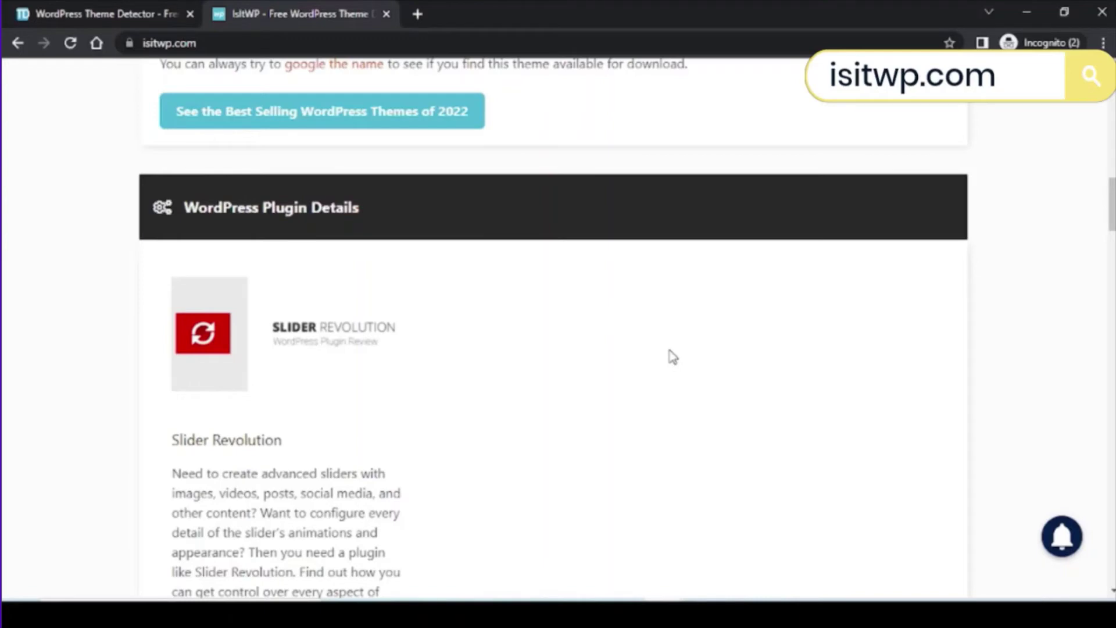
scroll(672, 357, "up", 4)
scroll(672, 357, "up", 3)
scroll(672, 357, "up", 1)
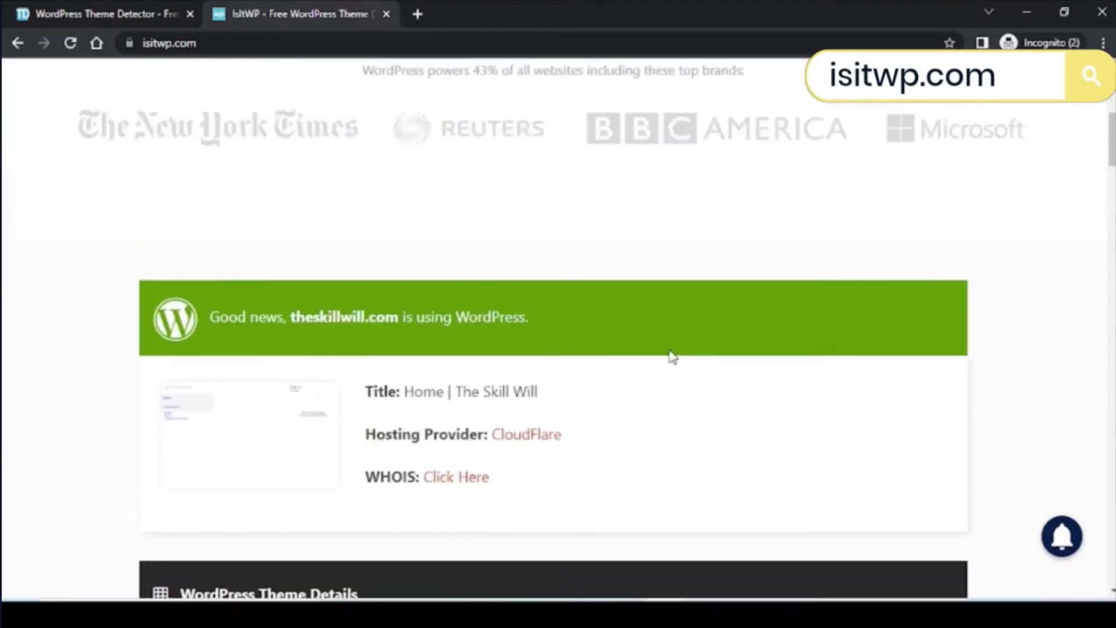
scroll(672, 357, "up", 3)
scroll(672, 357, "up", 2)
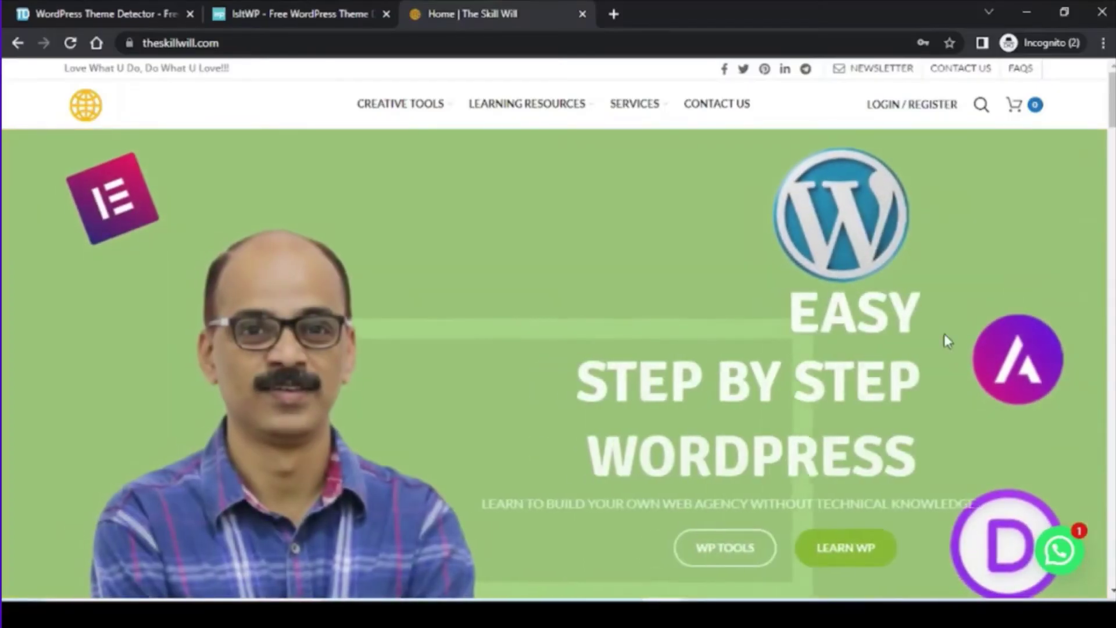
Step: View theskillwill.com's homepage page source in a new tab
right_click(587, 276)
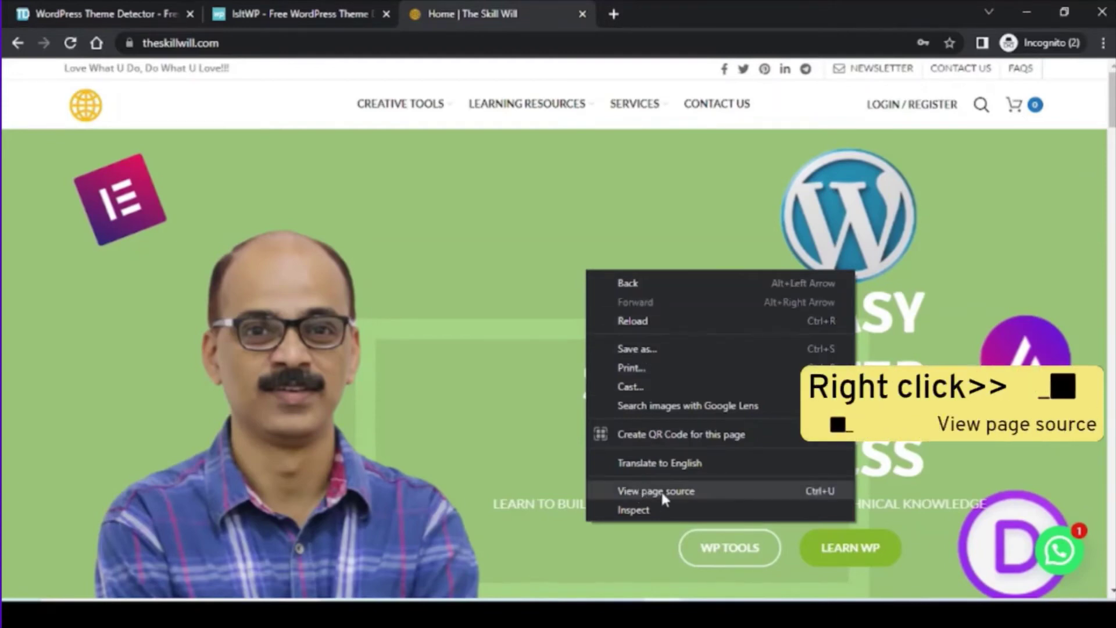
left_click(697, 491)
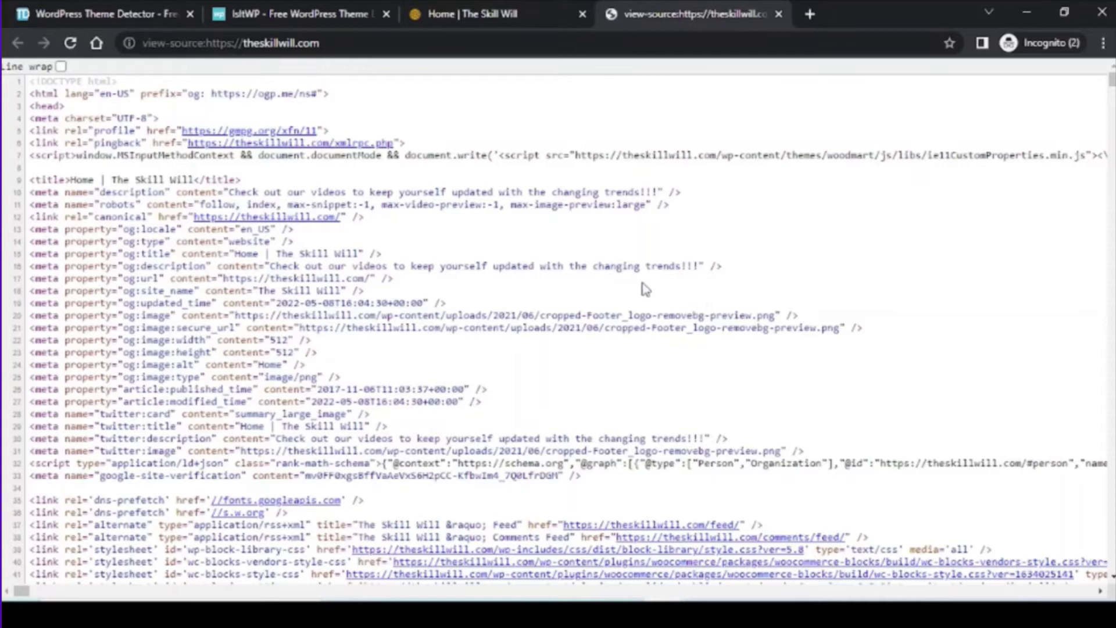
Step: Search the source for 'wp-content' and highlight 'woodmart' in the themes path
key("ctrl+f")
type("w")
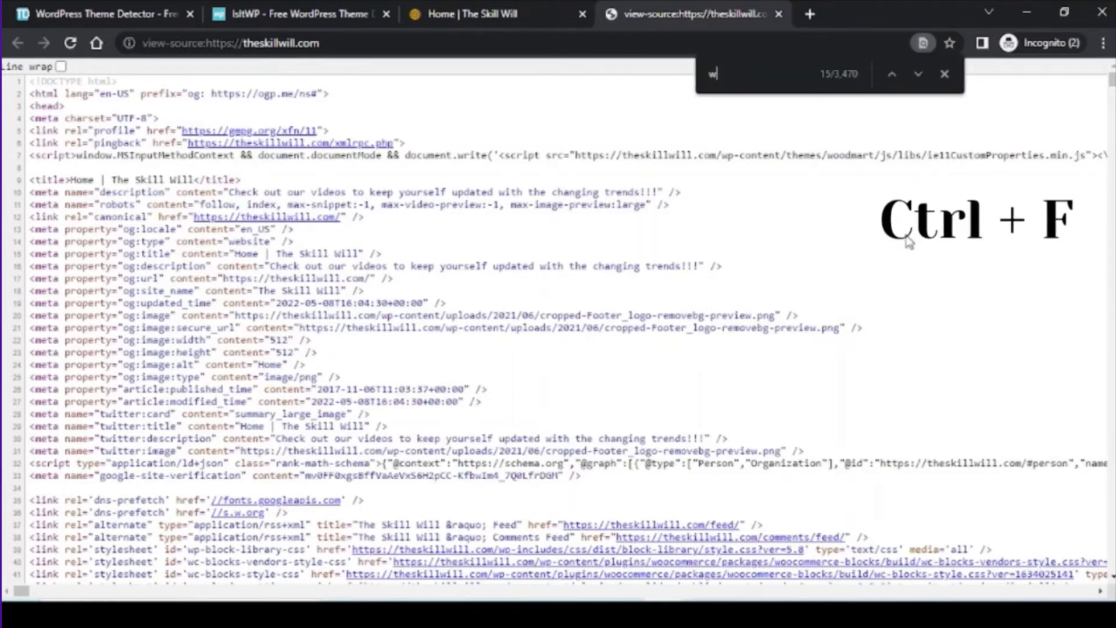
type("p-co")
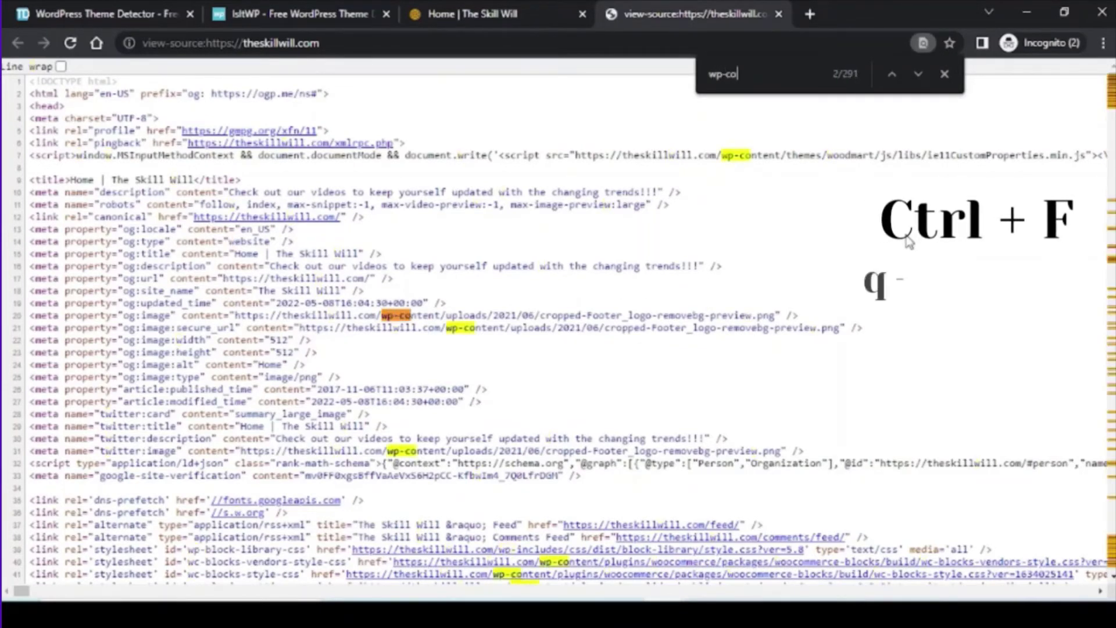
type("ntent")
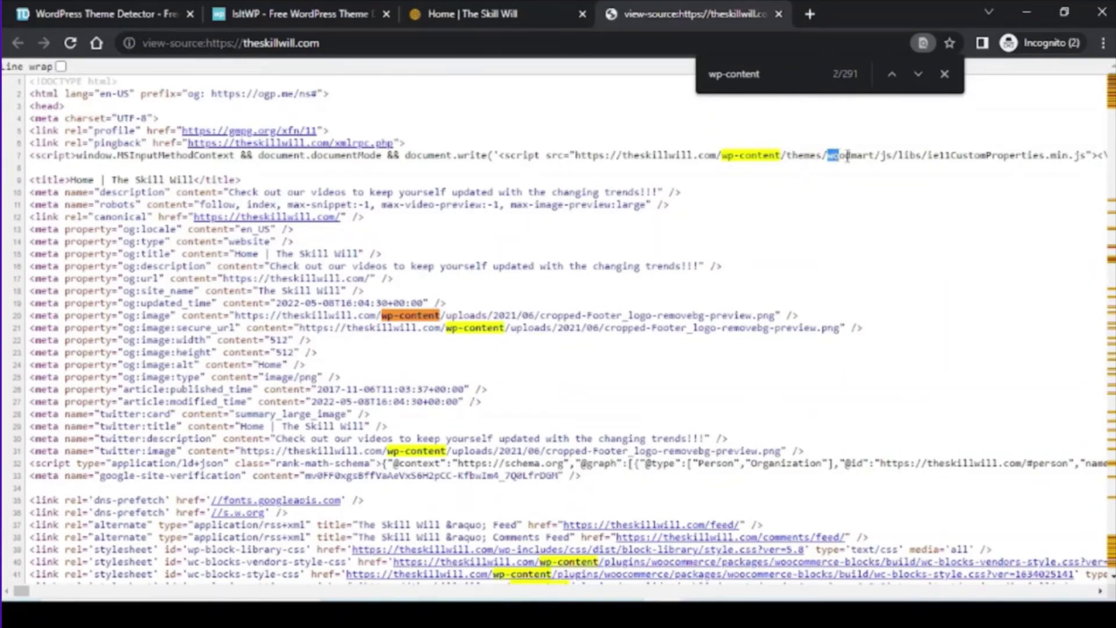
left_click_drag(846, 155, 877, 157)
scroll(913, 249, "down", 1)
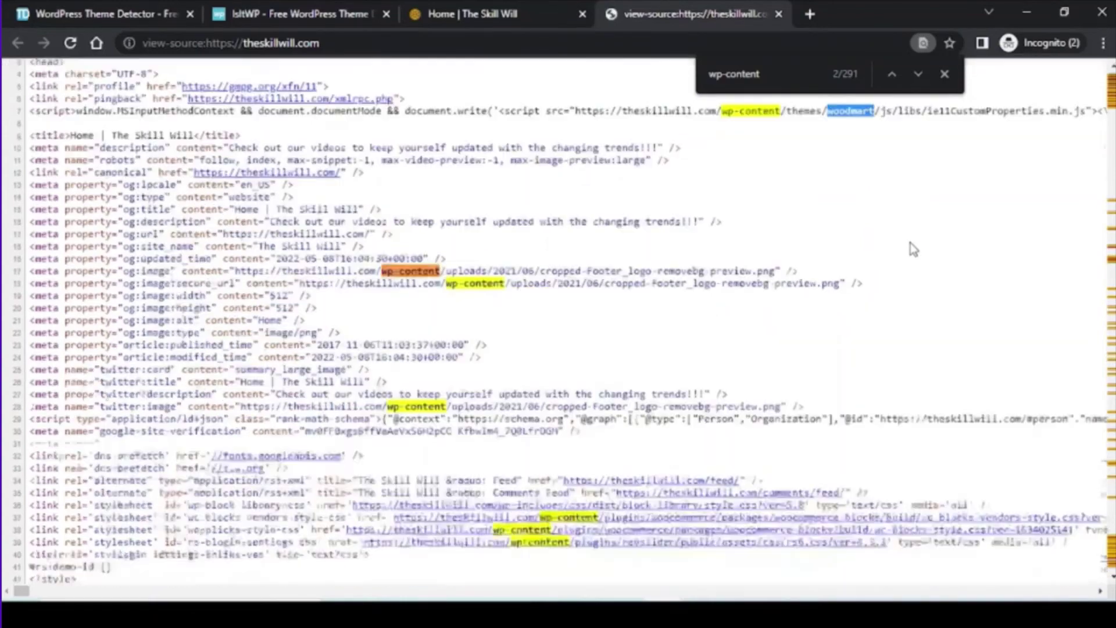
scroll(912, 250, "down", 2)
scroll(912, 250, "down", 1)
scroll(913, 250, "down", 1)
scroll(912, 250, "down", 2)
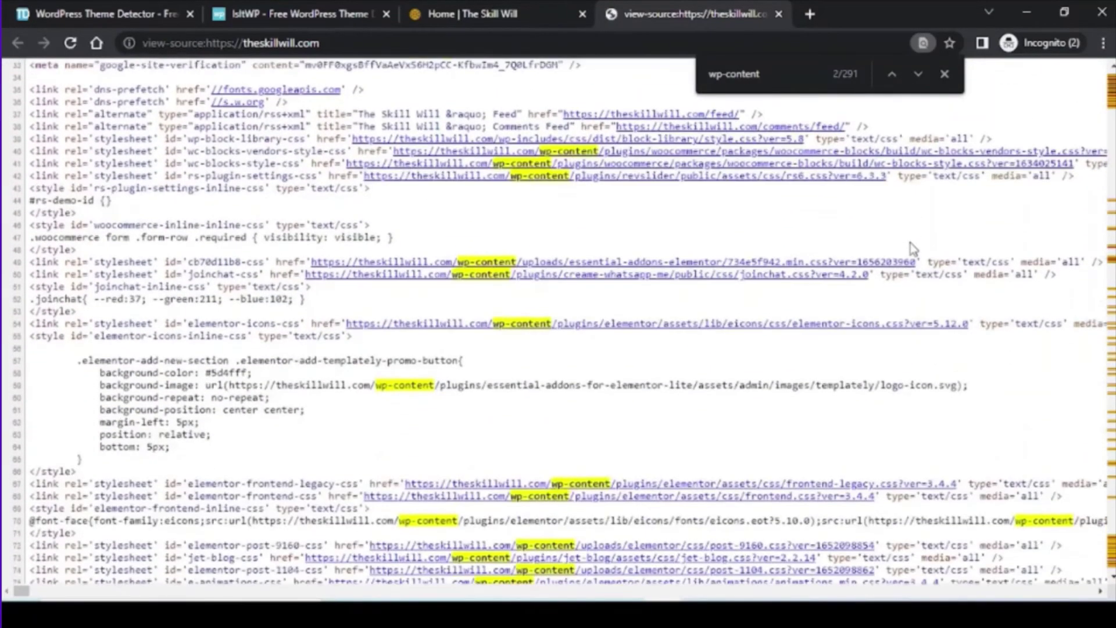
scroll(912, 249, "down", 1)
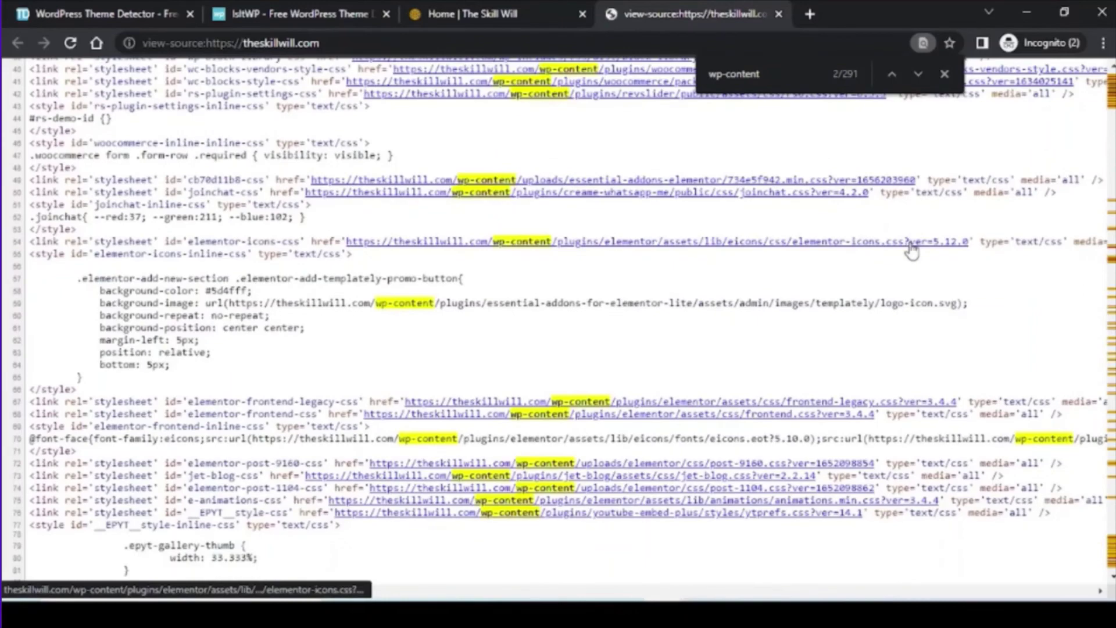
scroll(912, 250, "down", 1)
scroll(913, 249, "down", 1)
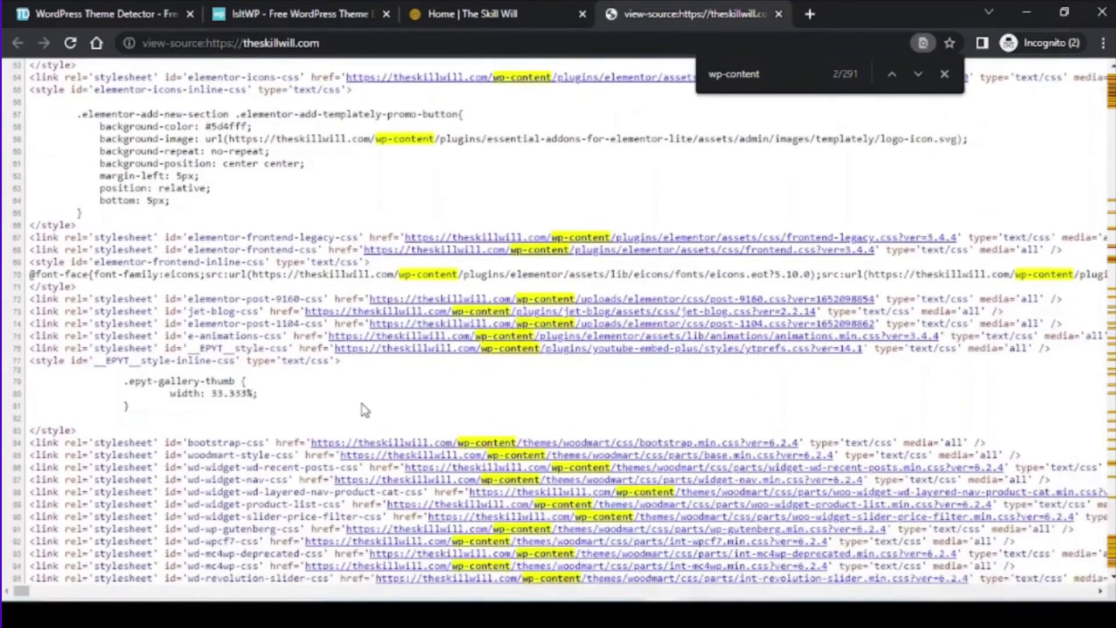
scroll(362, 403, "down", 1)
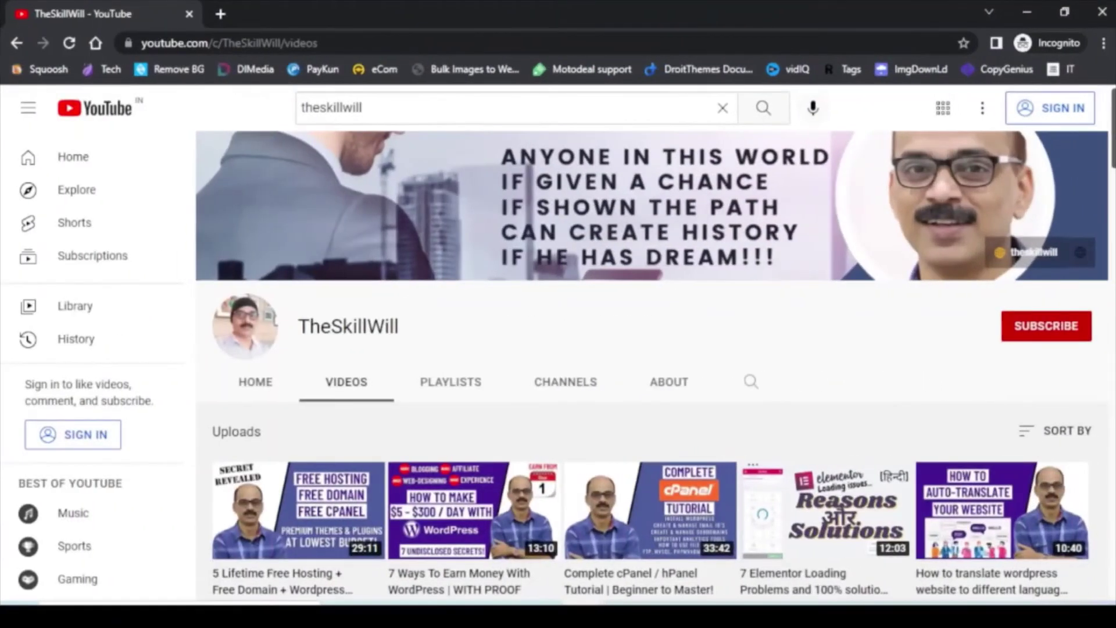
scroll(654, 392, "down", 1)
scroll(655, 392, "down", 1)
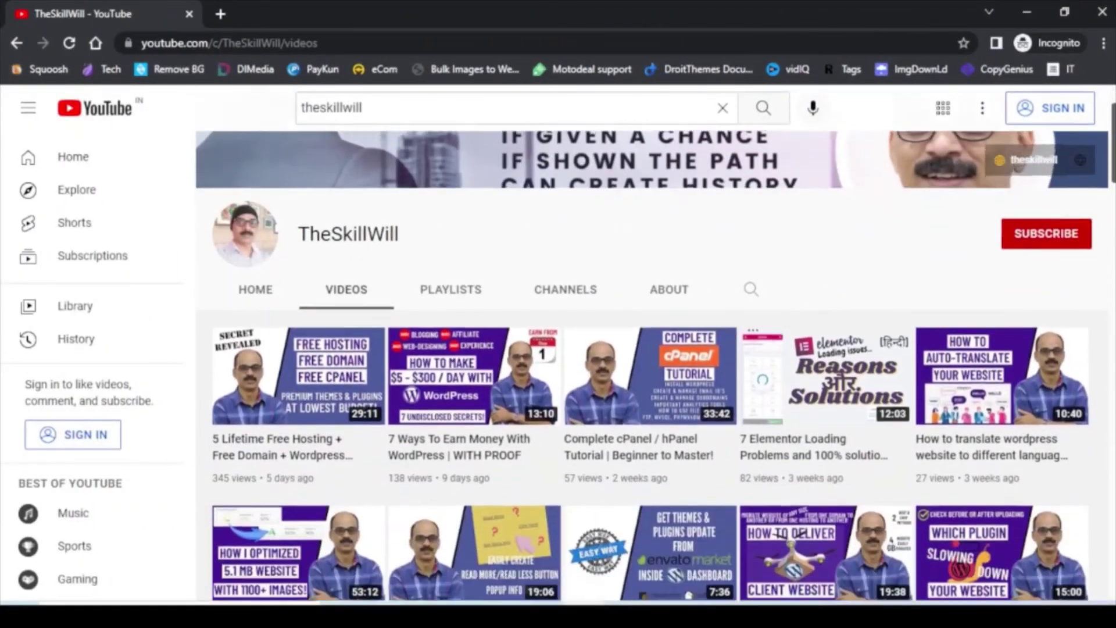
scroll(654, 393, "down", 1)
scroll(654, 393, "down", 2)
scroll(654, 393, "down", 1)
scroll(654, 393, "down", 1)
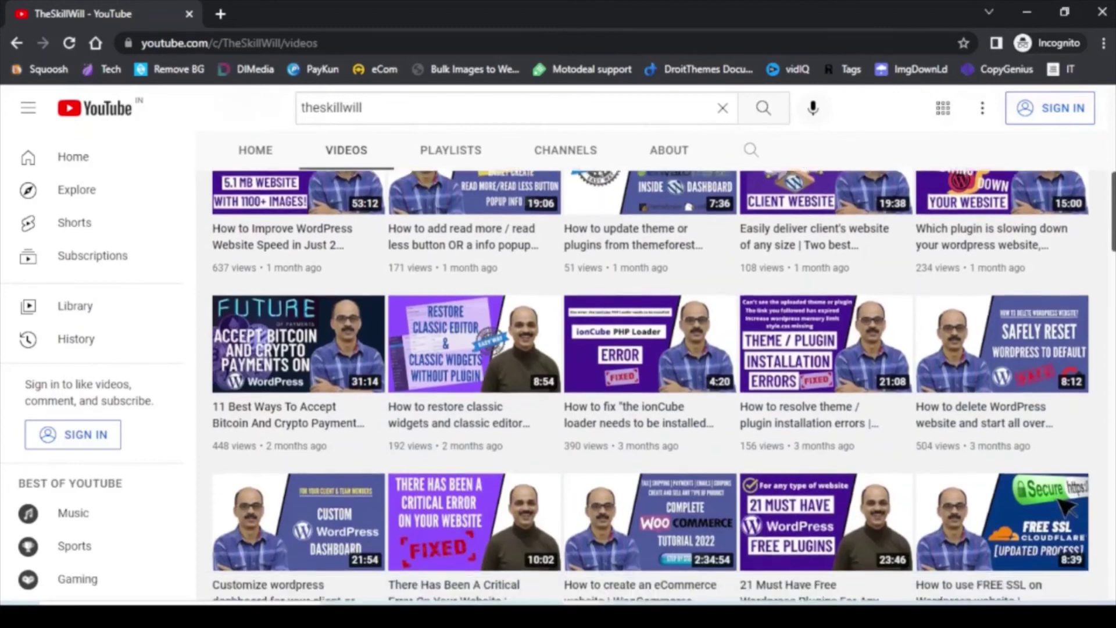
scroll(655, 393, "down", 1)
scroll(654, 392, "down", 2)
scroll(654, 393, "down", 1)
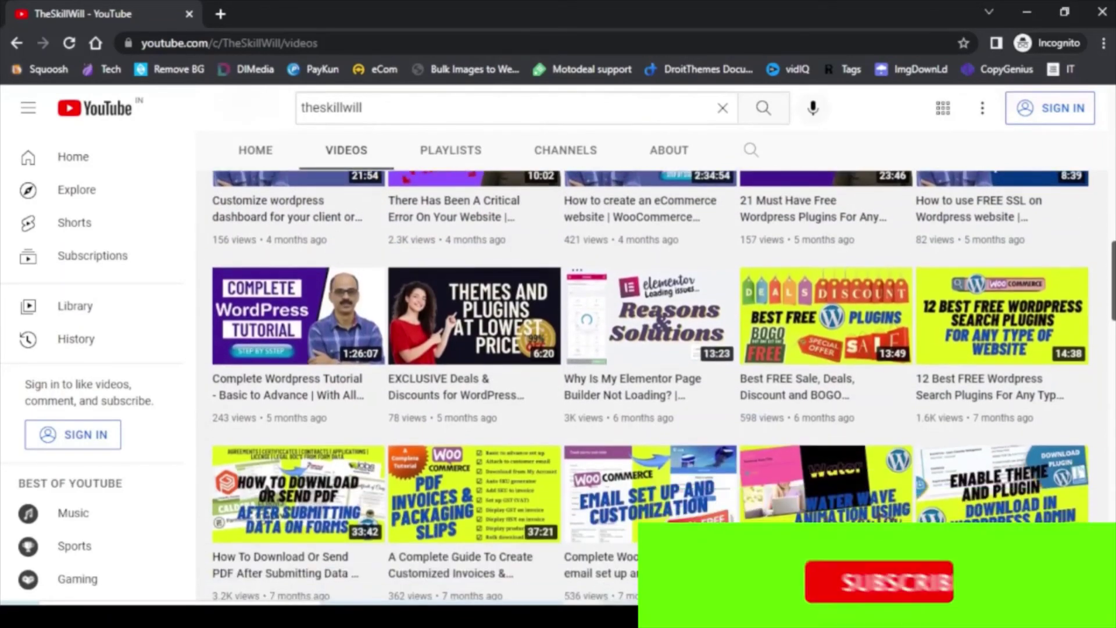
scroll(654, 393, "down", 1)
scroll(655, 393, "down", 1)
scroll(655, 393, "down", 1)
scroll(654, 393, "down", 2)
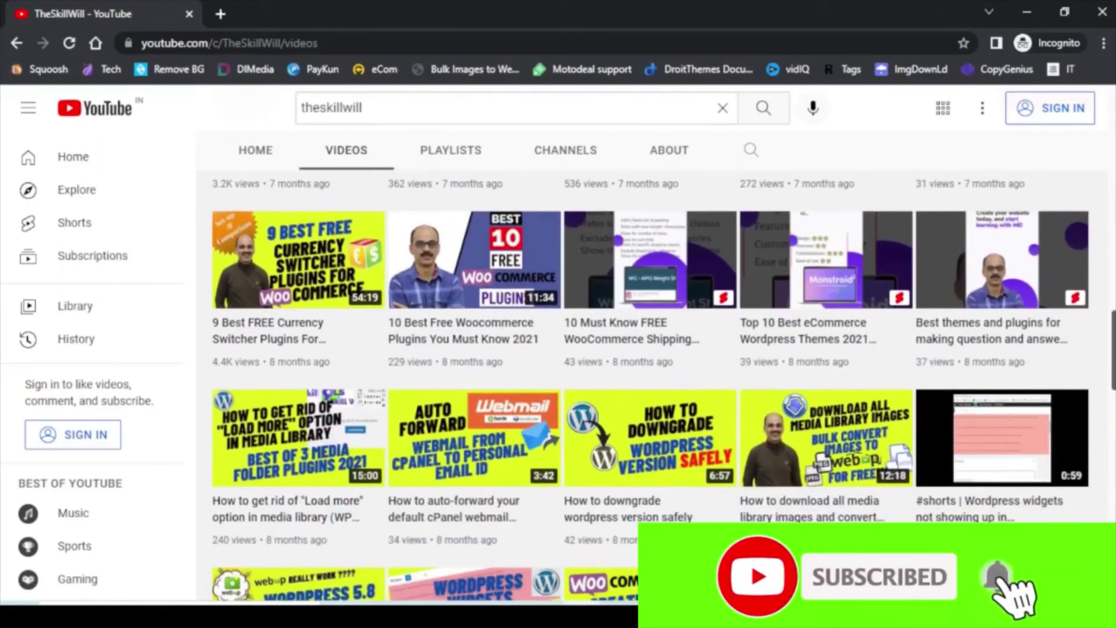
scroll(654, 392, "down", 1)
scroll(654, 393, "down", 1)
scroll(654, 392, "down", 1)
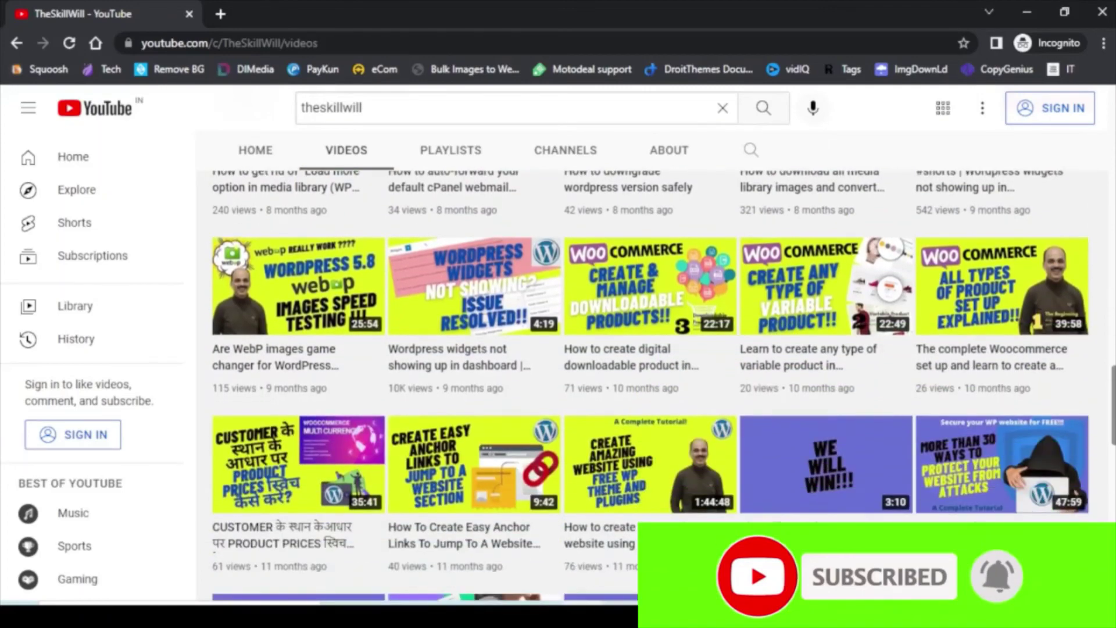
scroll(654, 393, "down", 1)
scroll(654, 392, "down", 1)
scroll(655, 393, "down", 2)
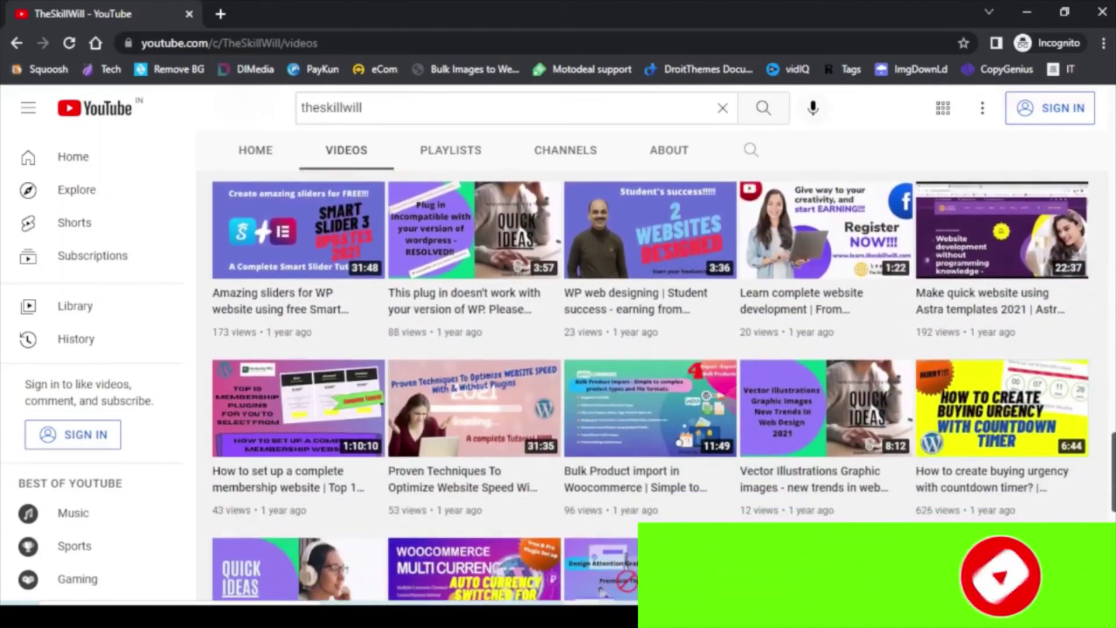
scroll(654, 392, "down", 1)
scroll(654, 392, "down", 1)
scroll(654, 393, "down", 2)
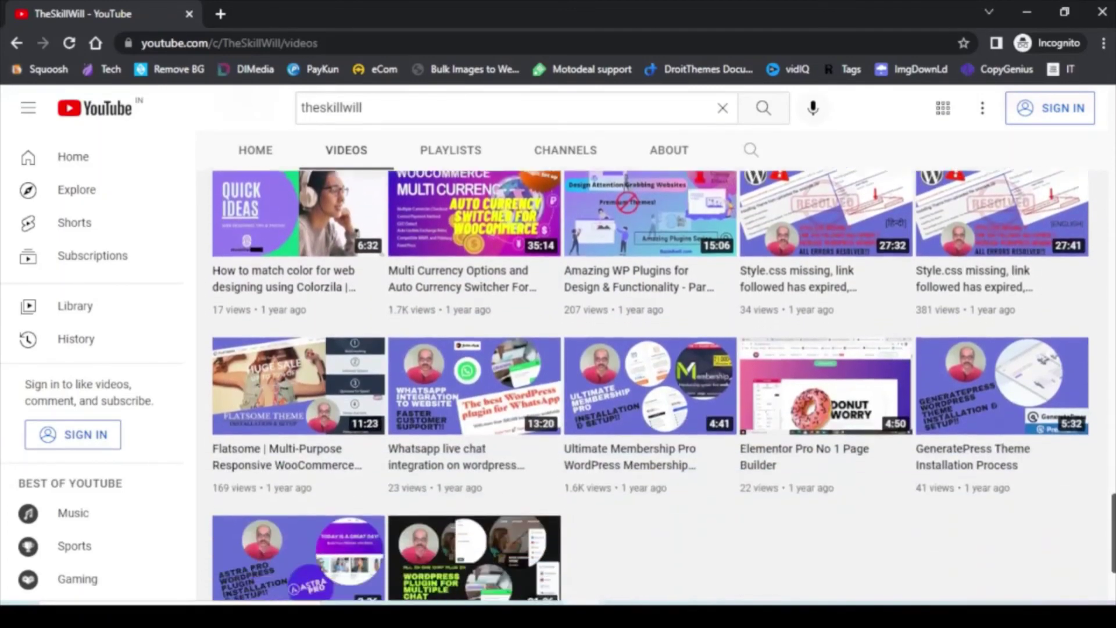